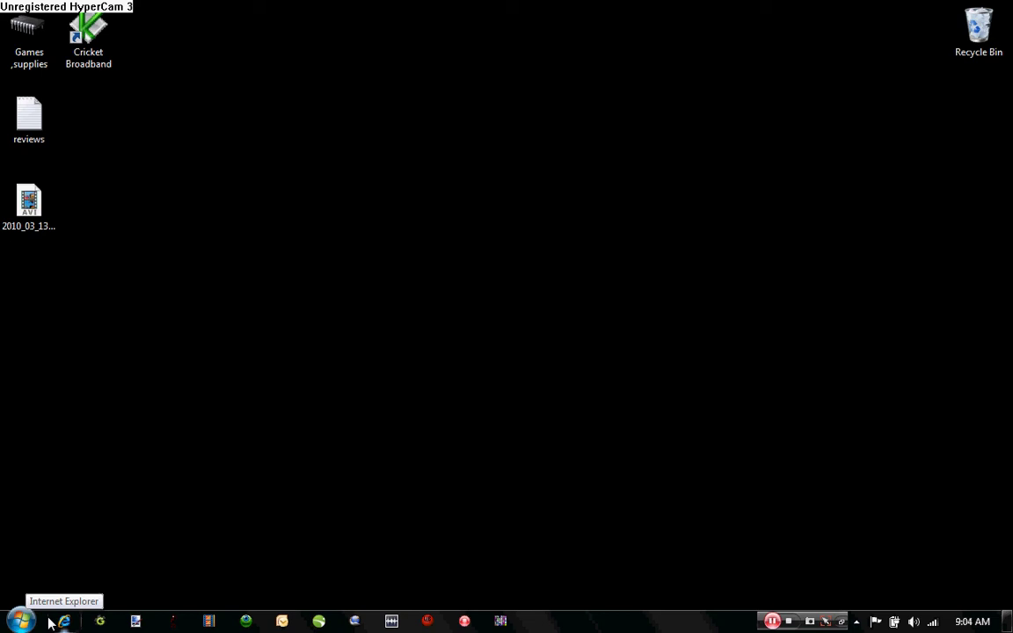
- Launch Internet Explorer and go to the Crimelife 2 page under YoYo Legends
left_click(66, 623)
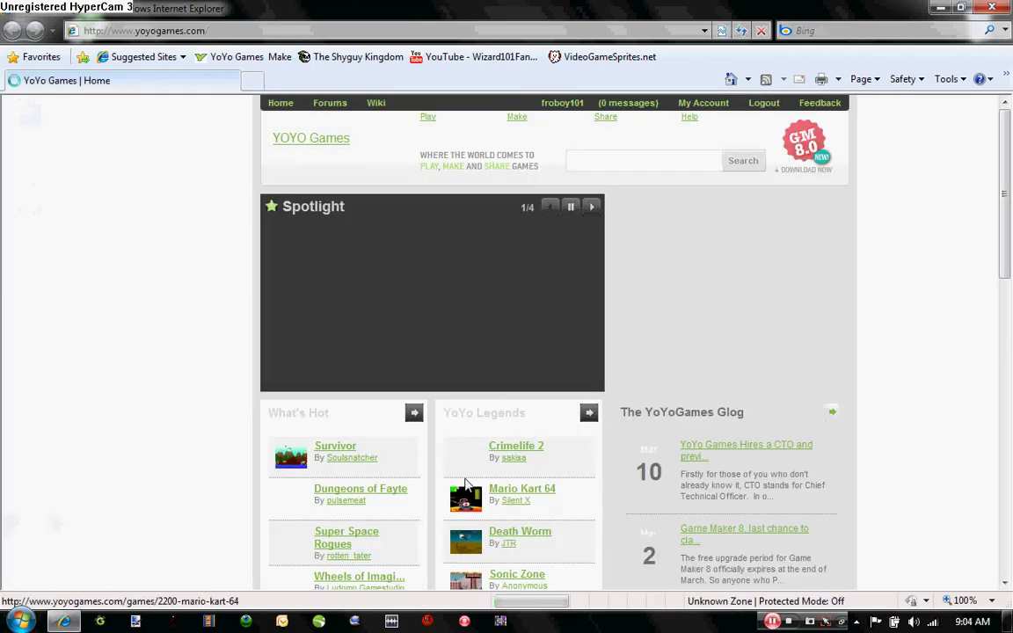
scroll(539, 532, "down", 3)
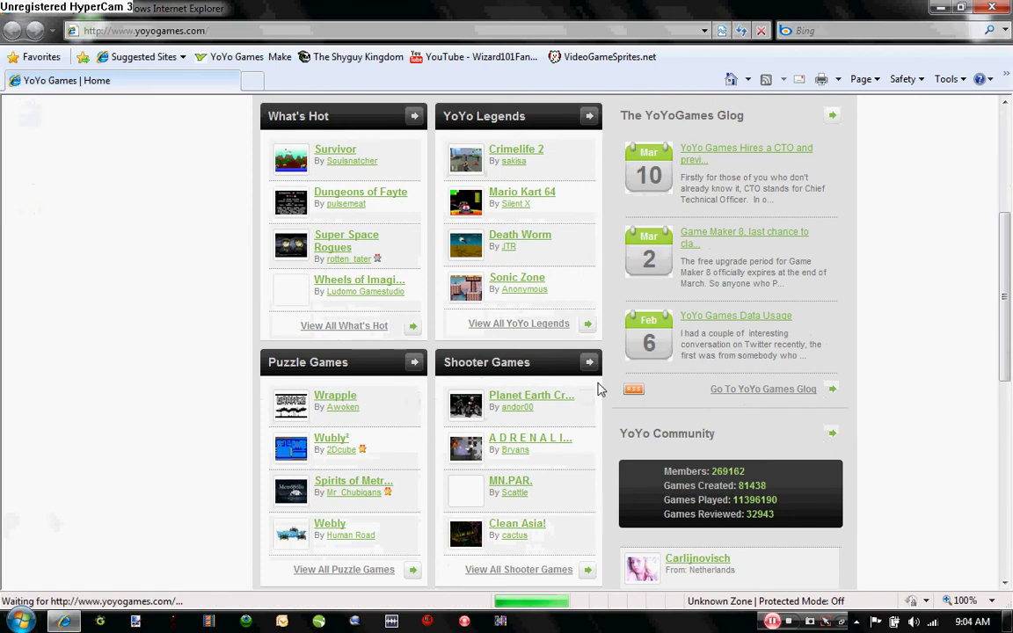
scroll(222, 220, "down", 2)
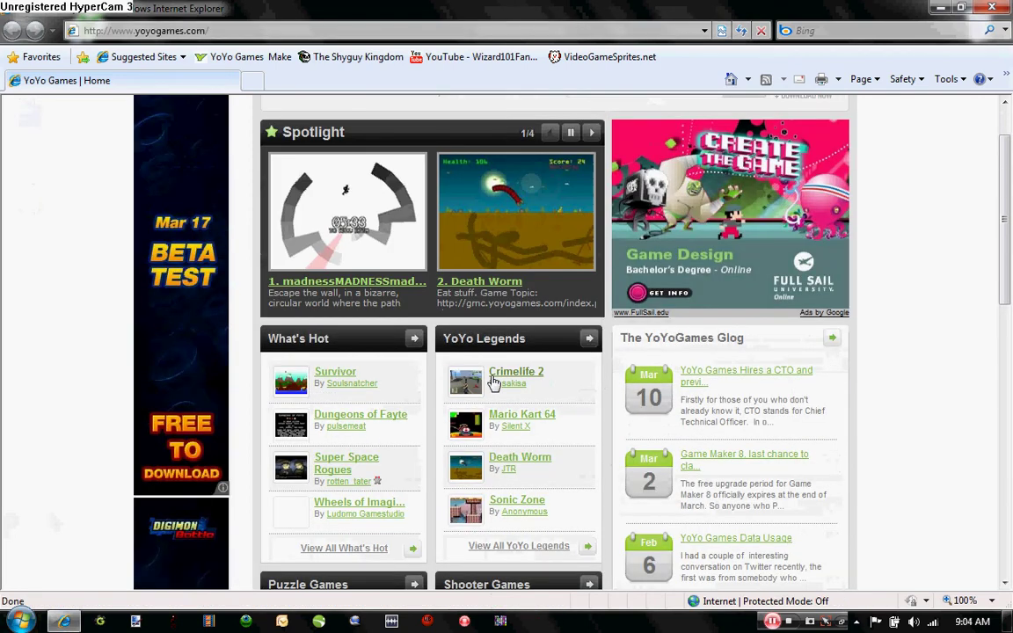
scroll(493, 380, "up", 2)
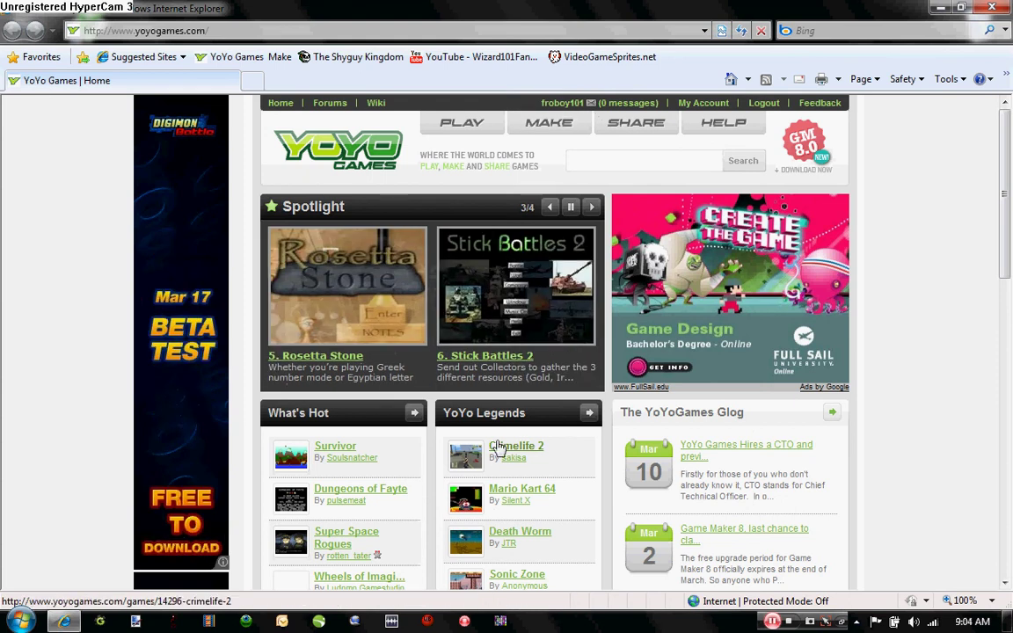
left_click(508, 448)
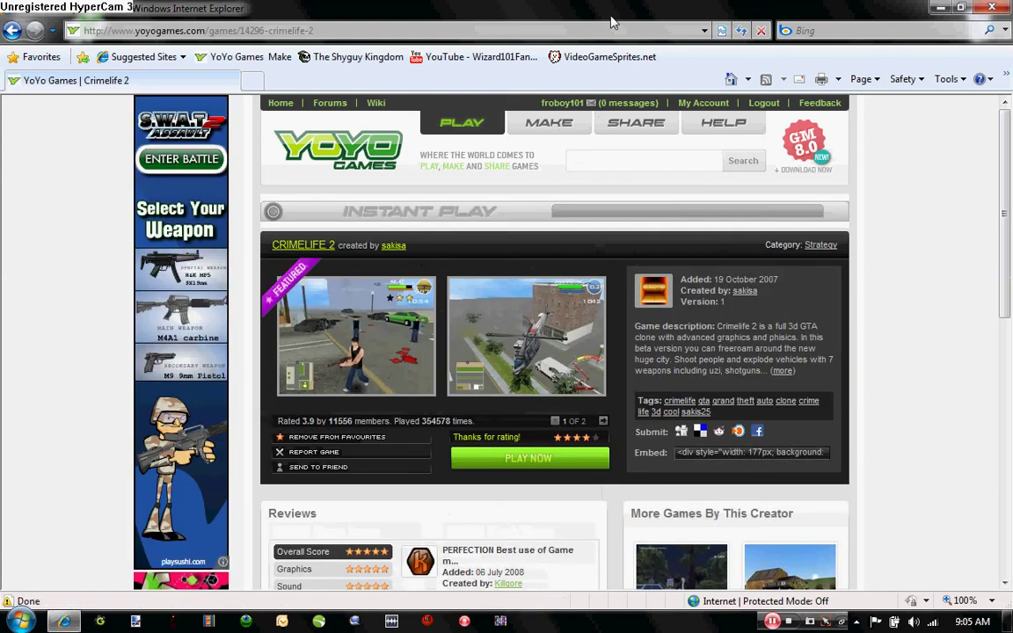
- Browse the user's profile and the MAKE page, then close Internet Explorer
left_click(561, 104)
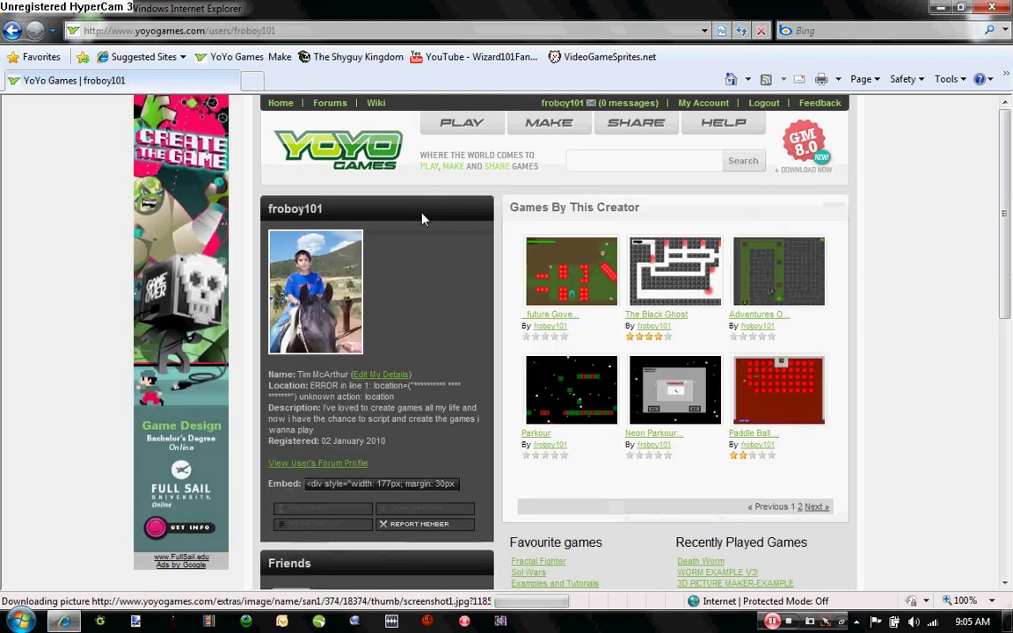
scroll(275, 369, "down", 2)
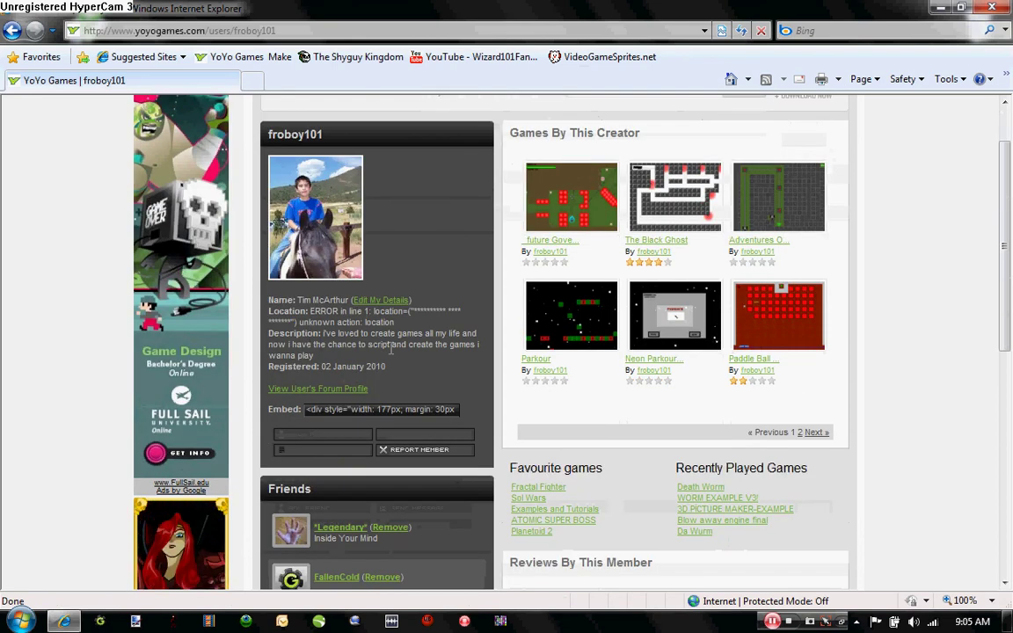
scroll(392, 350, "up", 2)
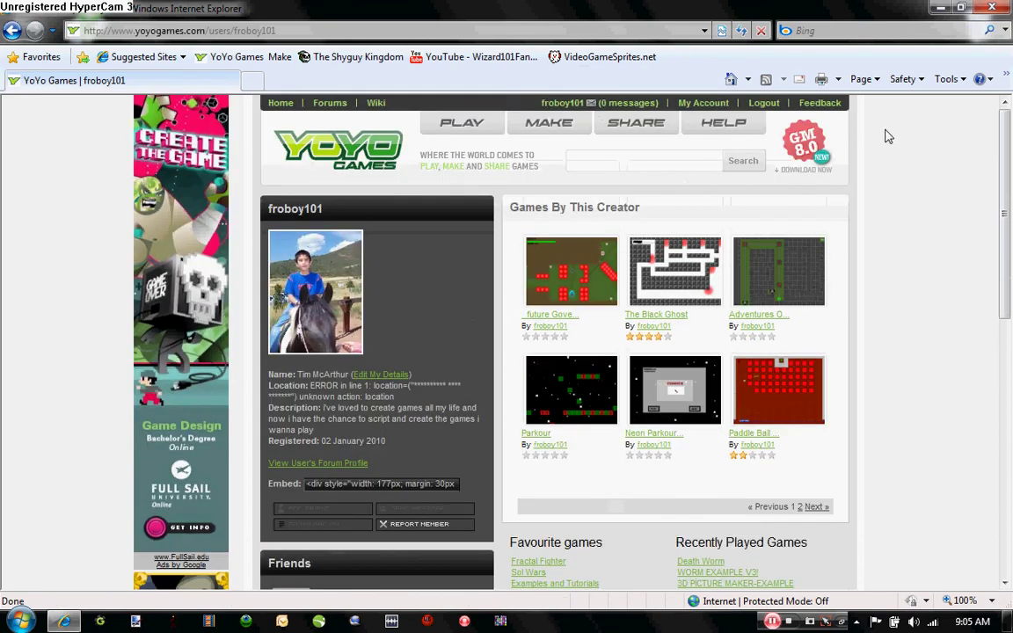
left_click(809, 150)
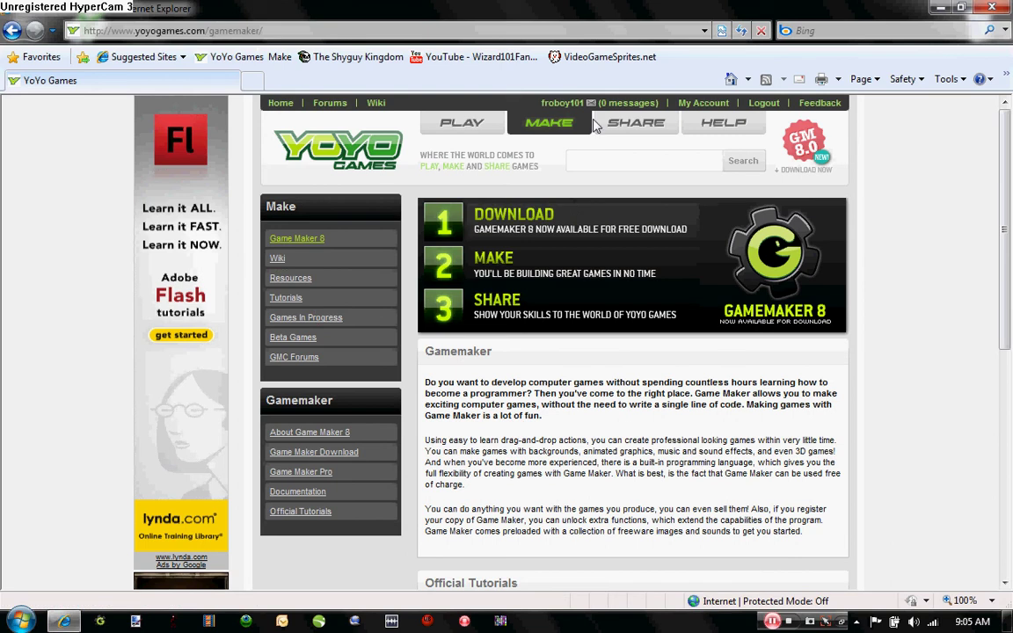
left_click(1008, 7)
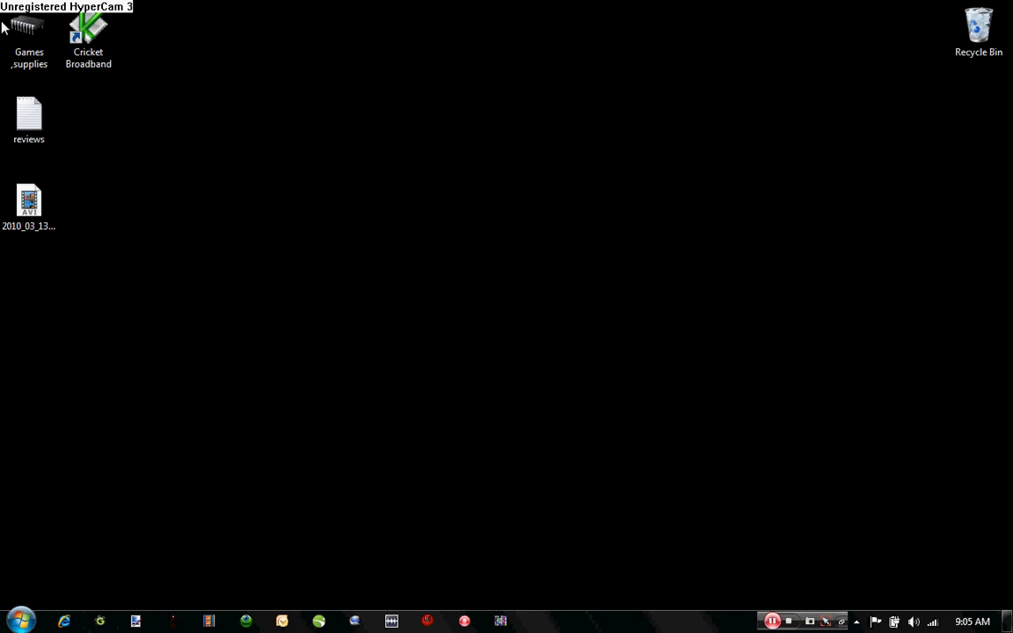
left_click(27, 40)
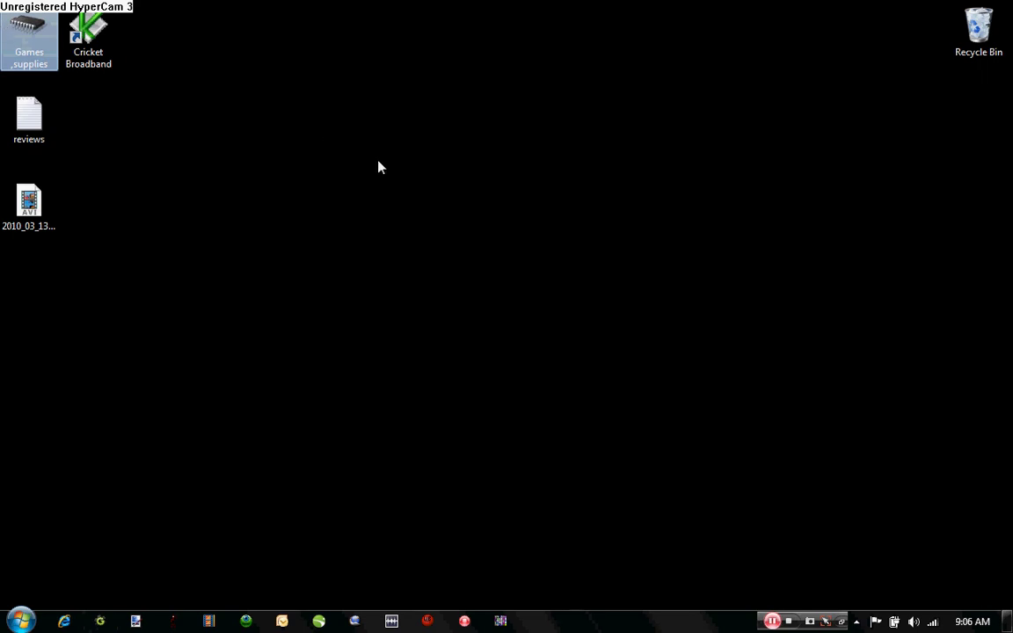
left_click_drag(415, 221, 526, 285)
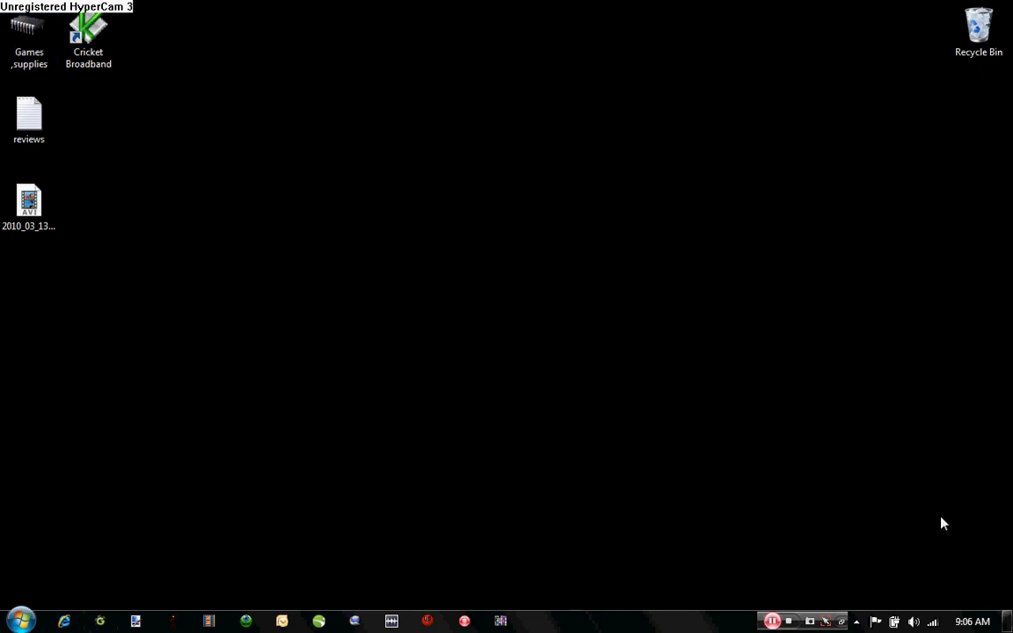
left_click_drag(389, 203, 684, 308)
left_click_drag(787, 380, 387, 222)
- Open 2d Arma from Games ,supplies > working on games, then close Explorer
double_click(29, 48)
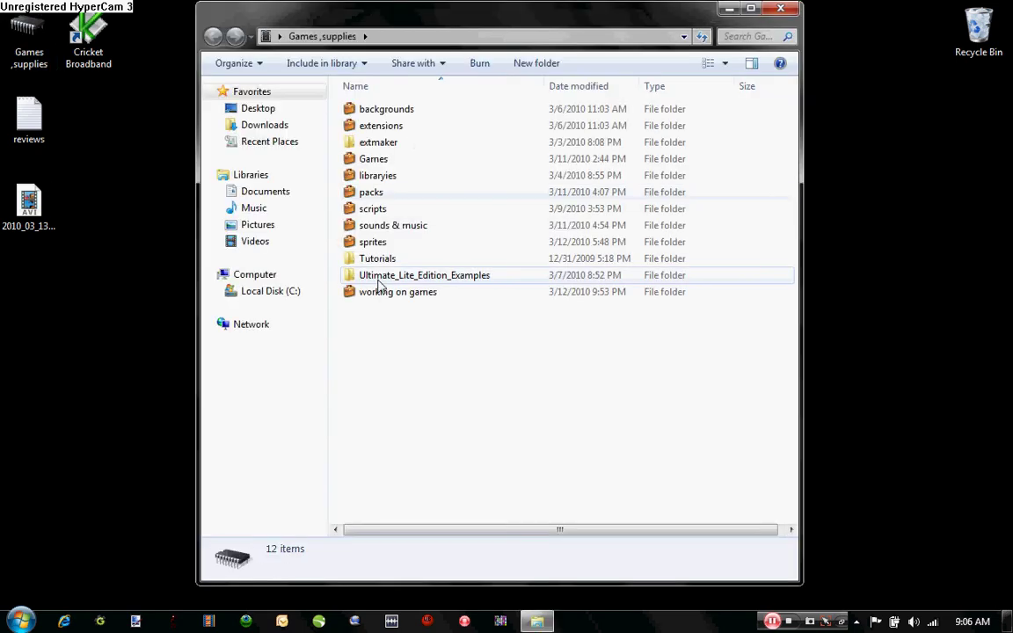
double_click(385, 294)
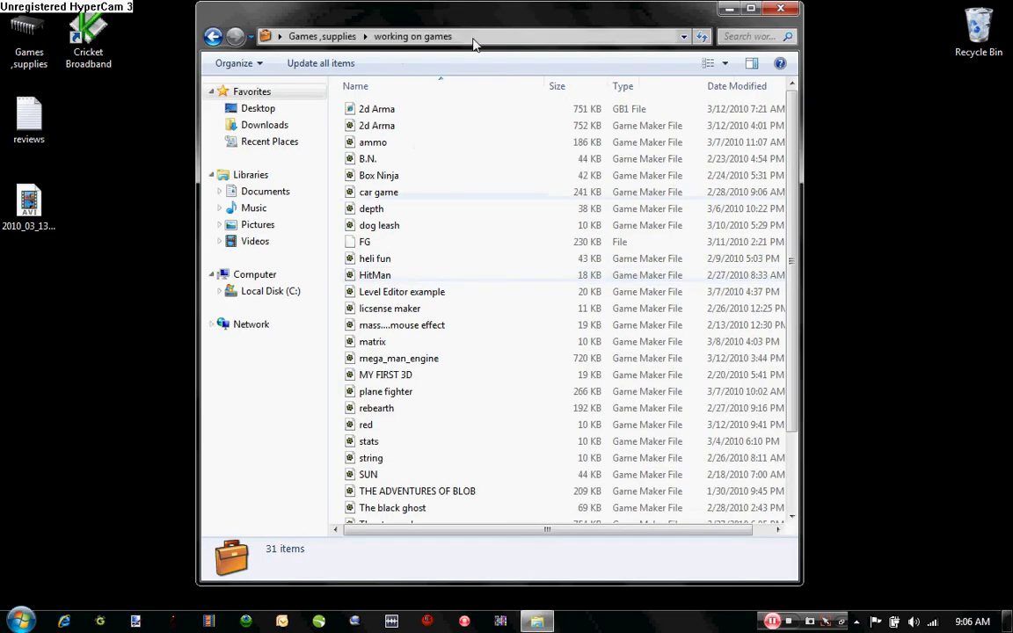
left_click(376, 125)
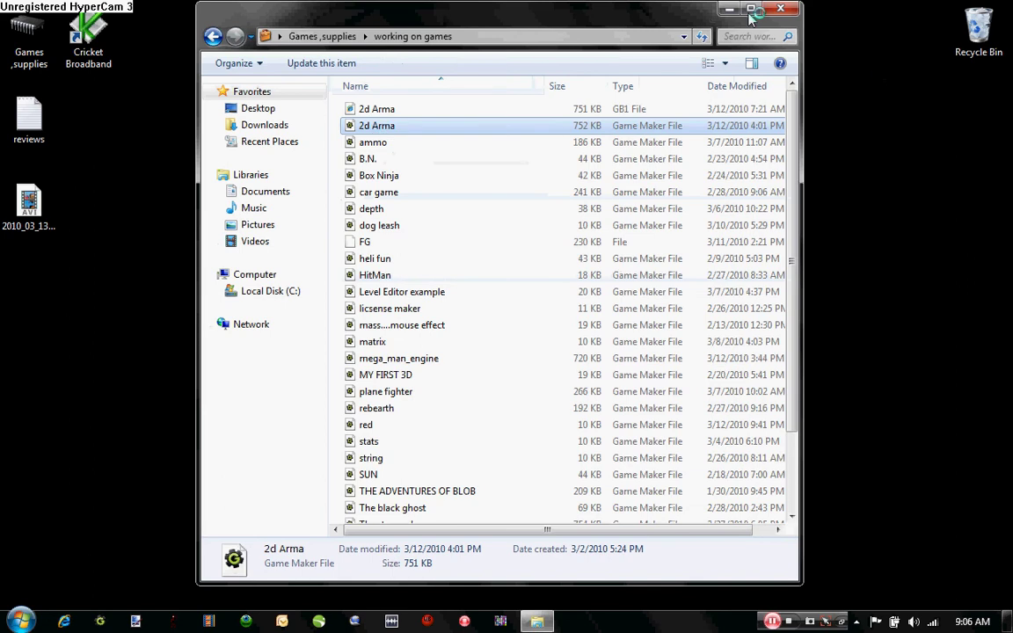
left_click(780, 9)
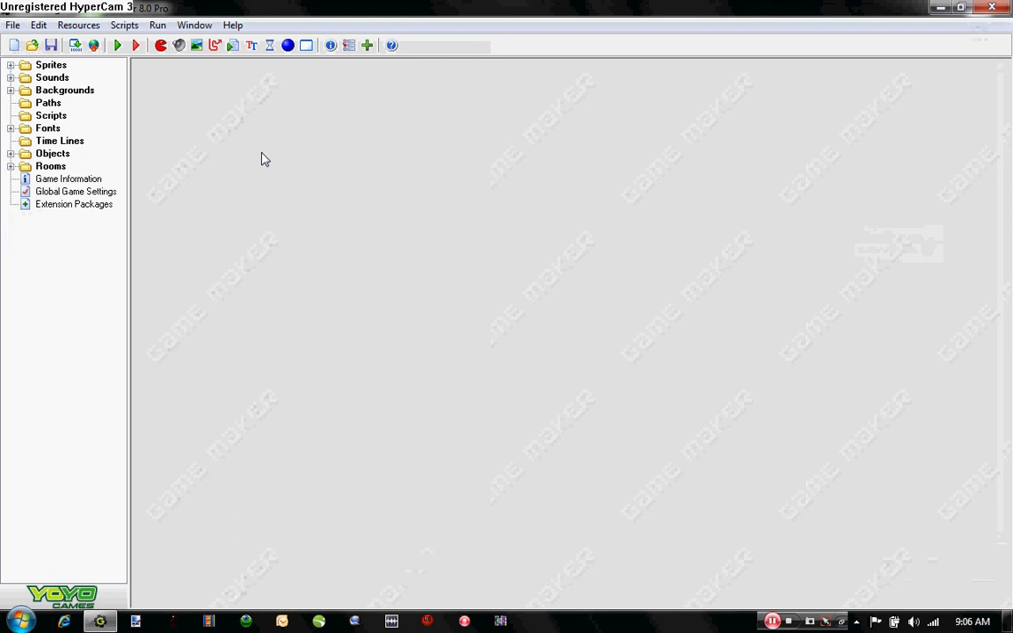
- Expand Objects > World objects > game effects and open the Gbomb amount object
left_click(10, 154)
left_click(11, 154)
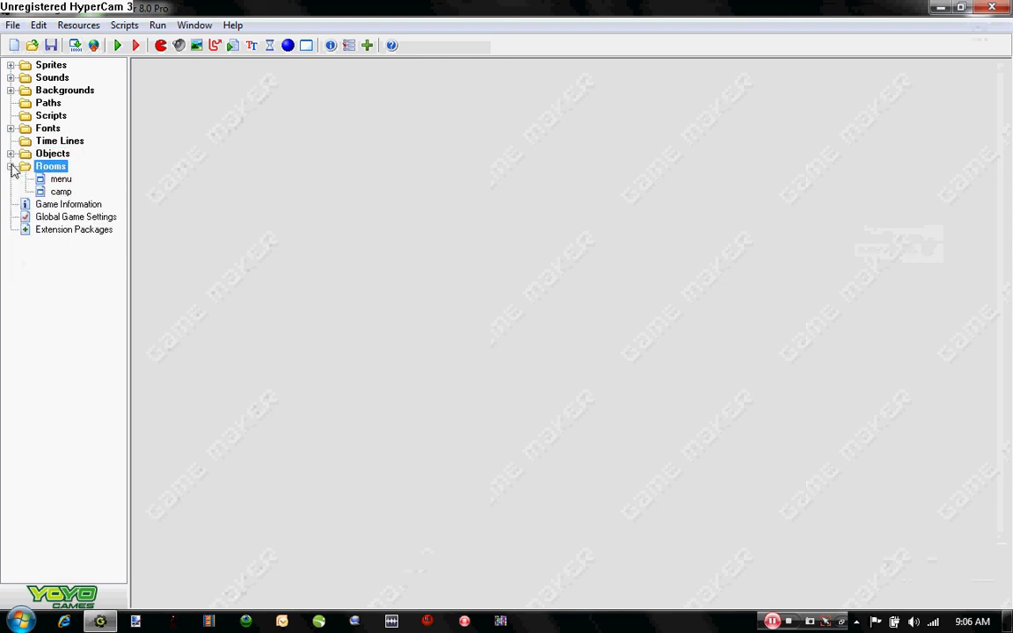
left_click(10, 167)
left_click(26, 167)
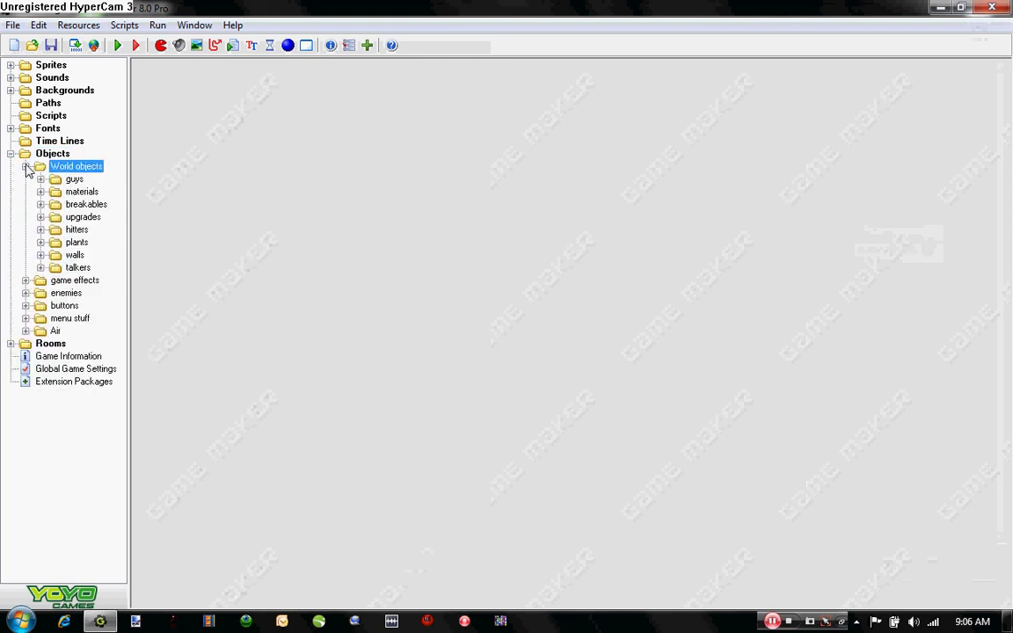
left_click(25, 281)
left_click(25, 281)
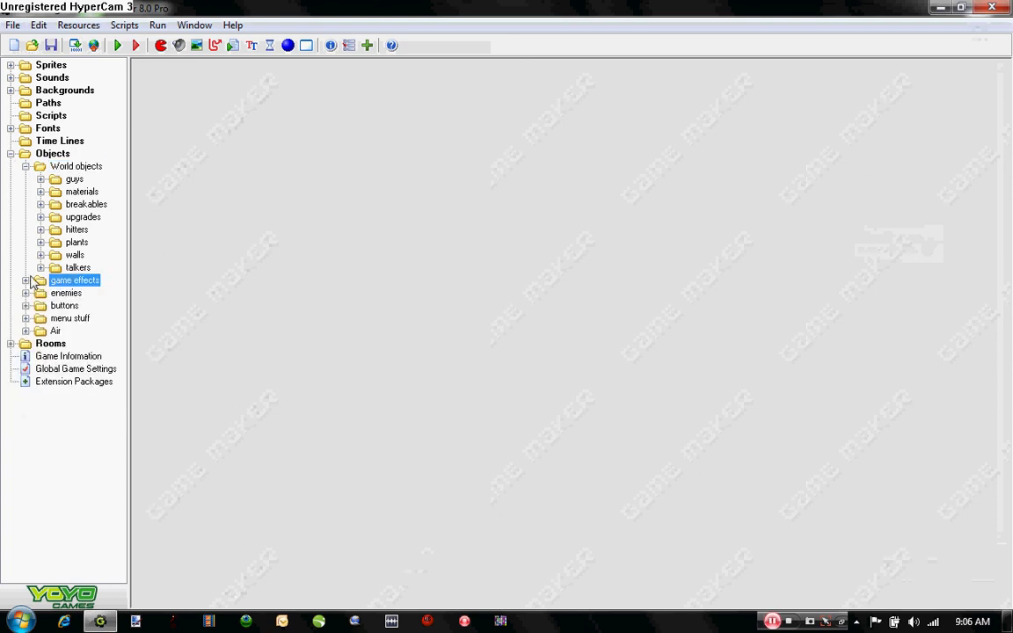
left_click(25, 280)
double_click(73, 293)
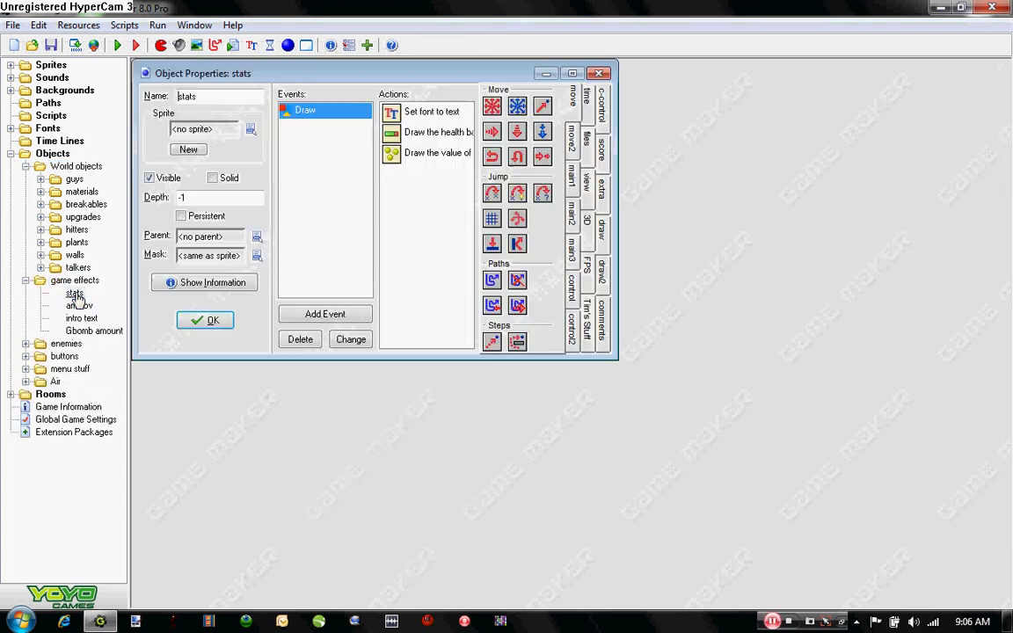
double_click(70, 331)
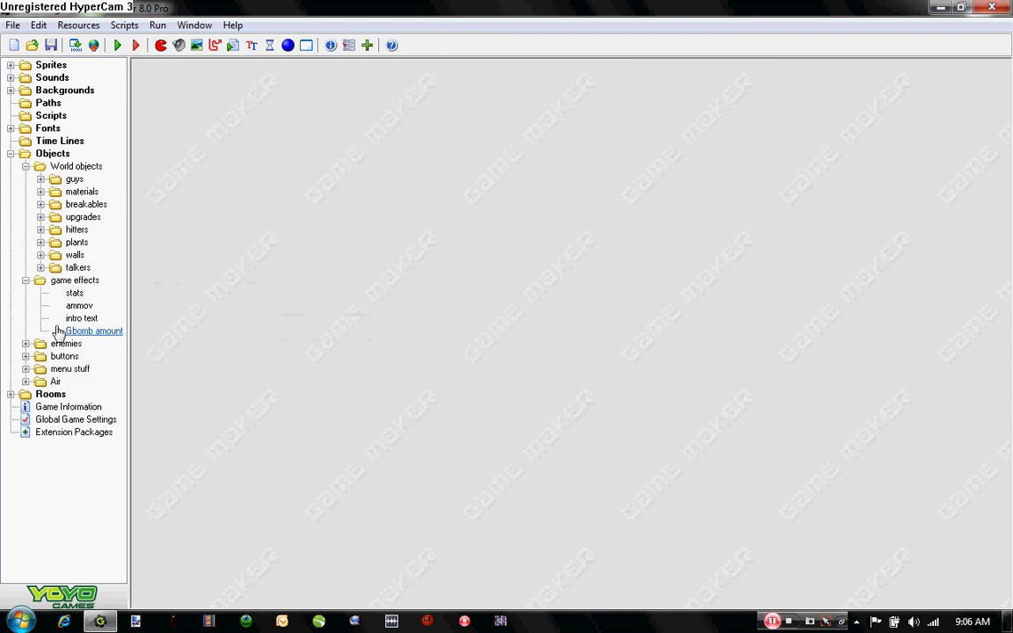
- Review its 'Gbombs:' draw_text code and Draw Variable action, then close the object
double_click(427, 131)
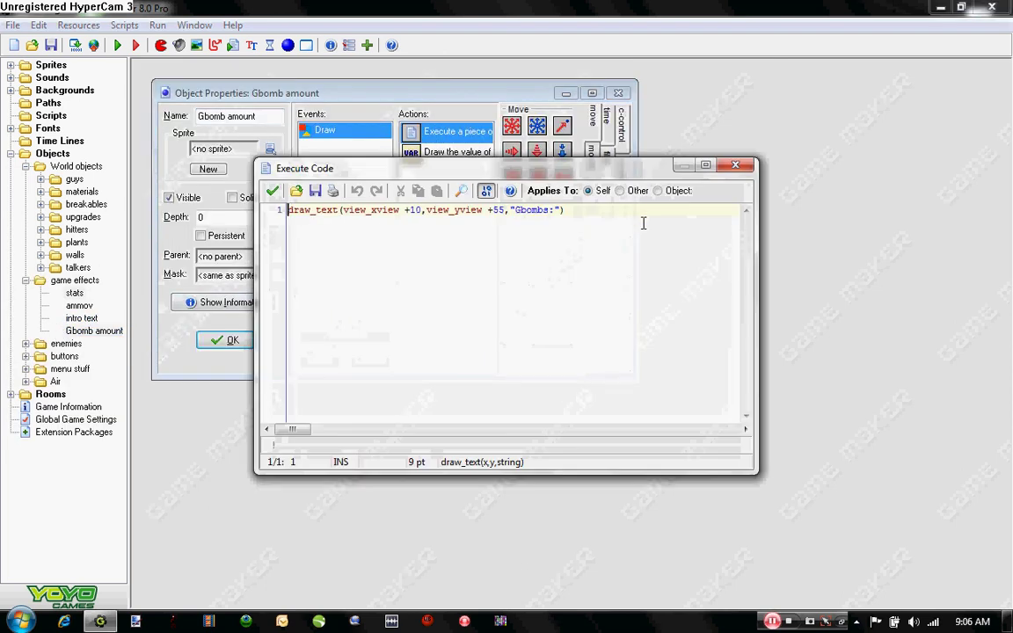
left_click_drag(506, 210, 305, 211)
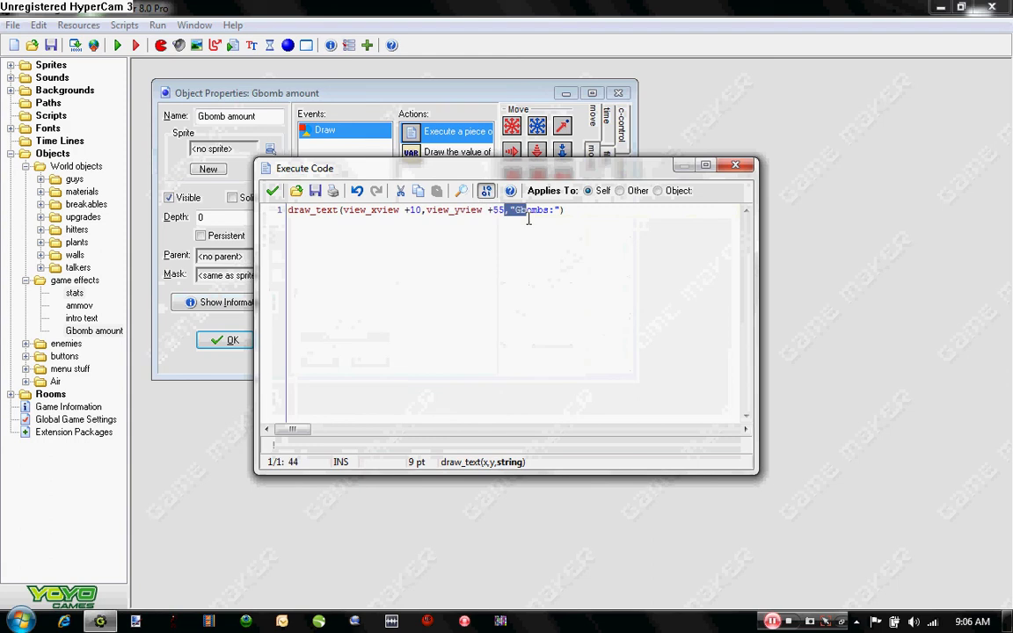
left_click(567, 211)
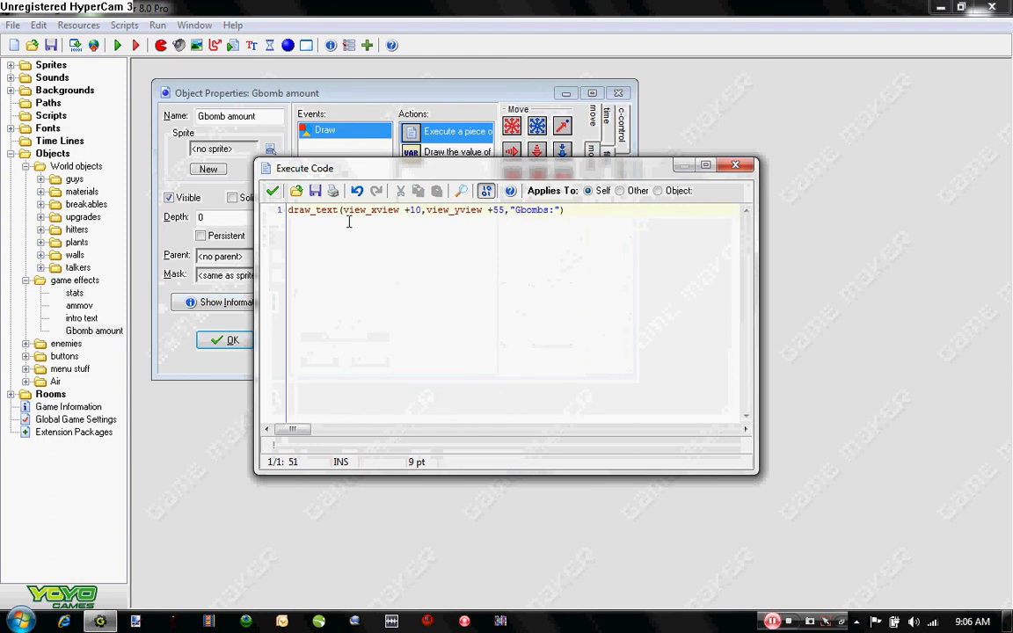
left_click(272, 191)
double_click(414, 153)
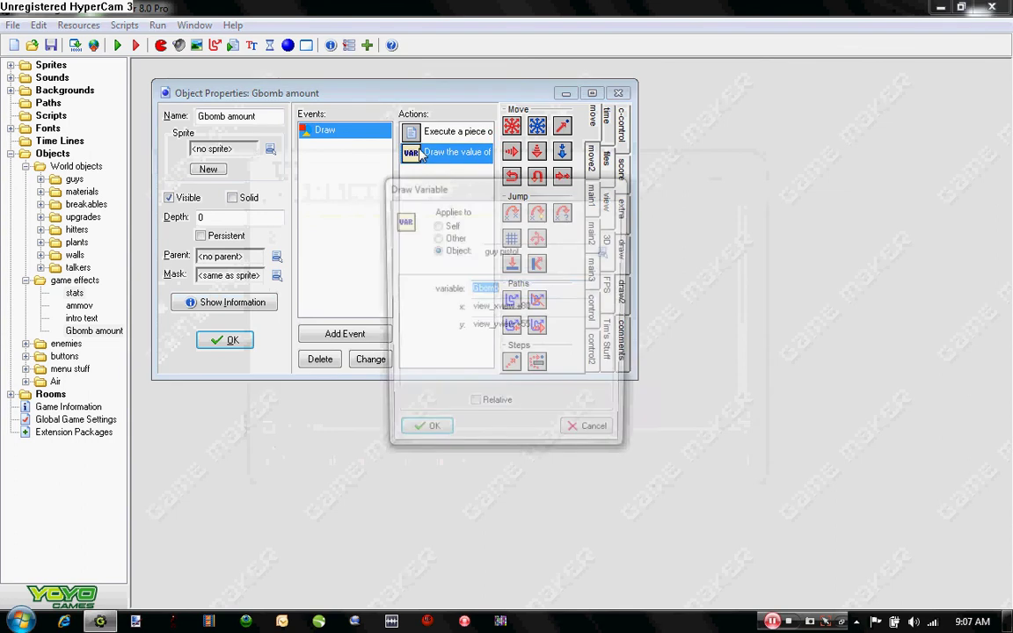
left_click(423, 437)
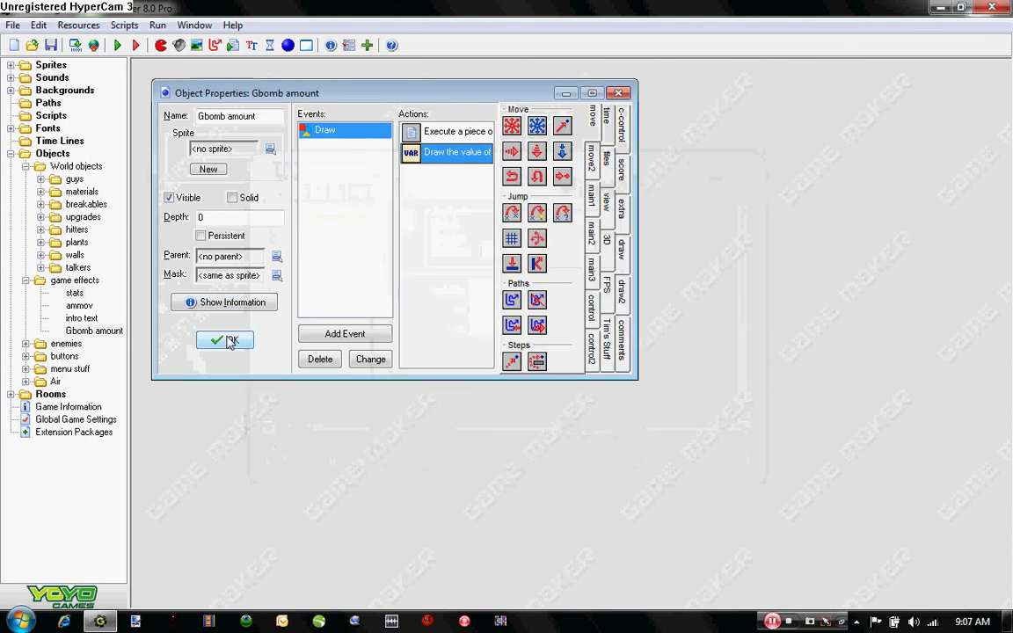
left_click(226, 339)
- Open guy pistol from the guys folder and confirm its Create event sets ammo to 100
left_click(25, 280)
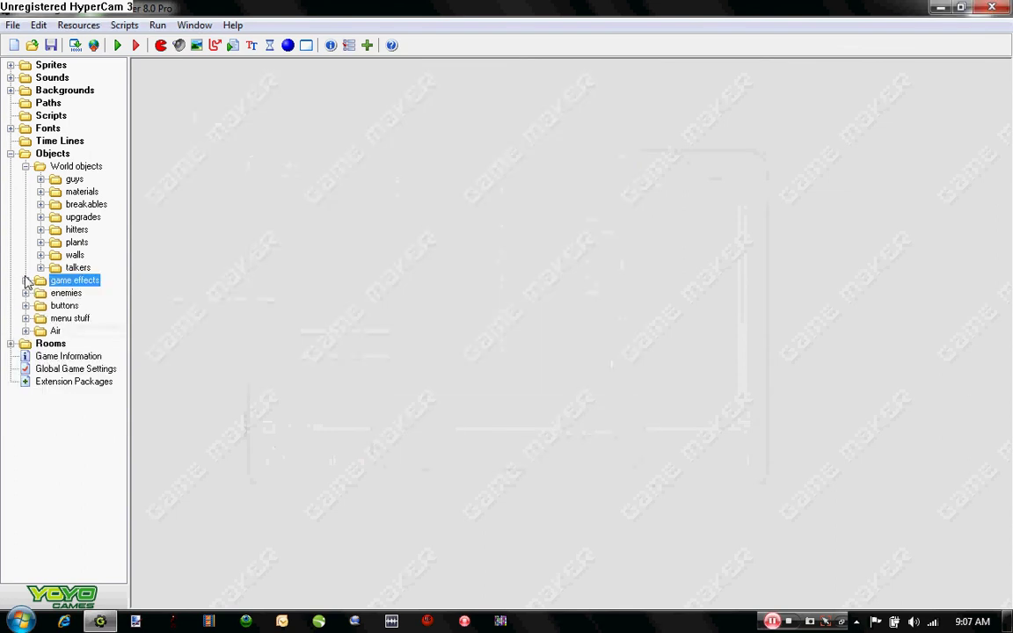
left_click(40, 179)
double_click(68, 194)
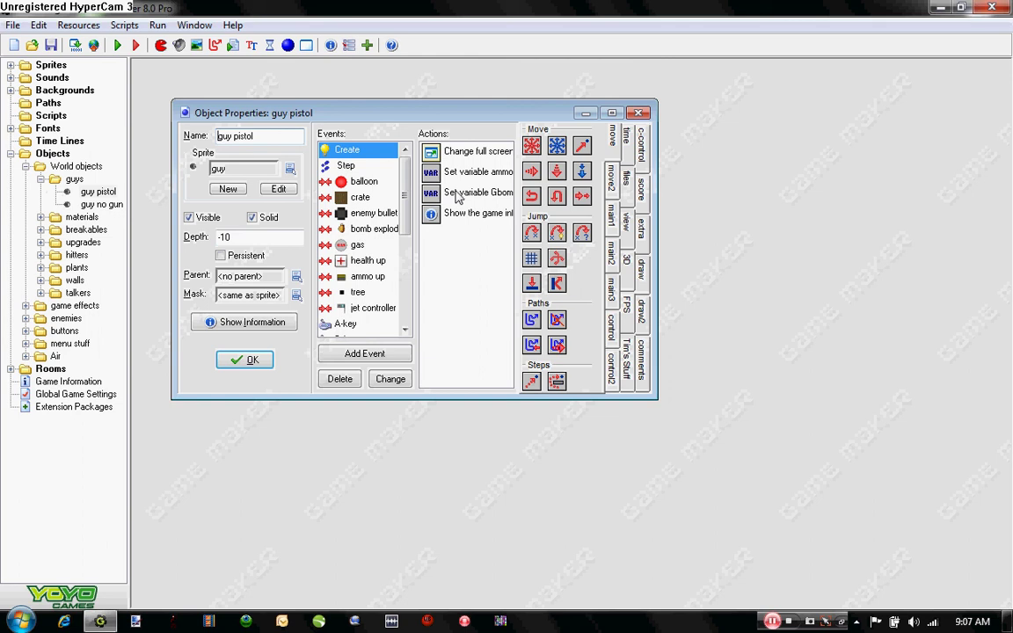
double_click(475, 174)
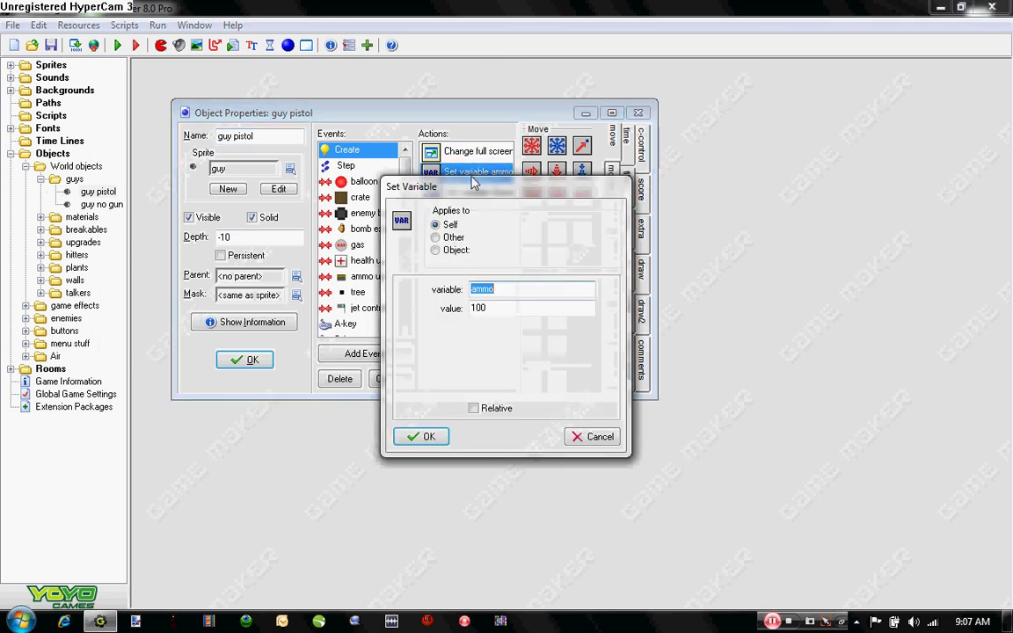
left_click(520, 290)
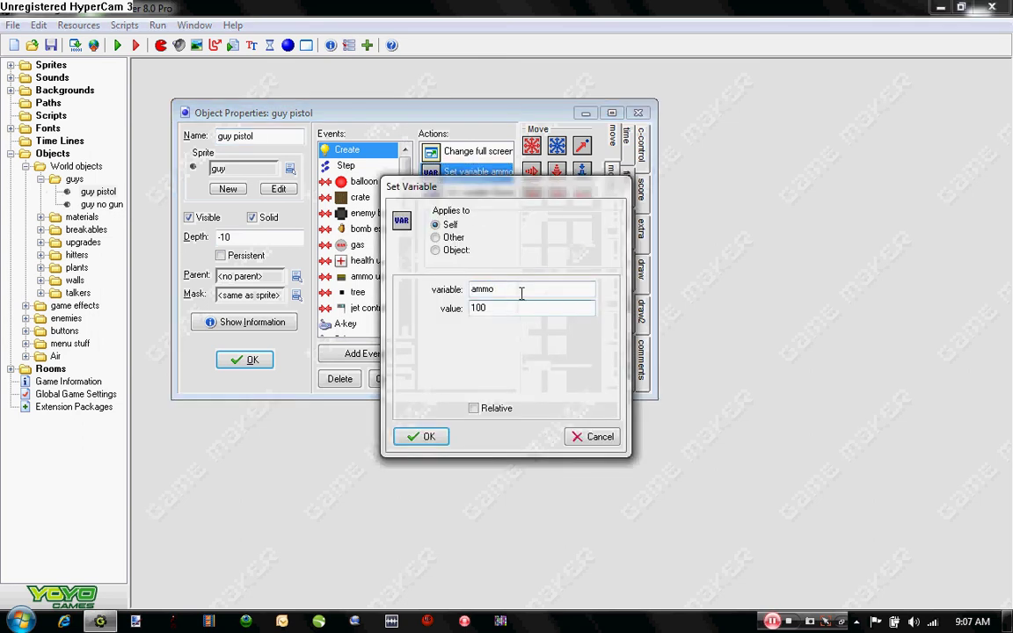
left_click(419, 437)
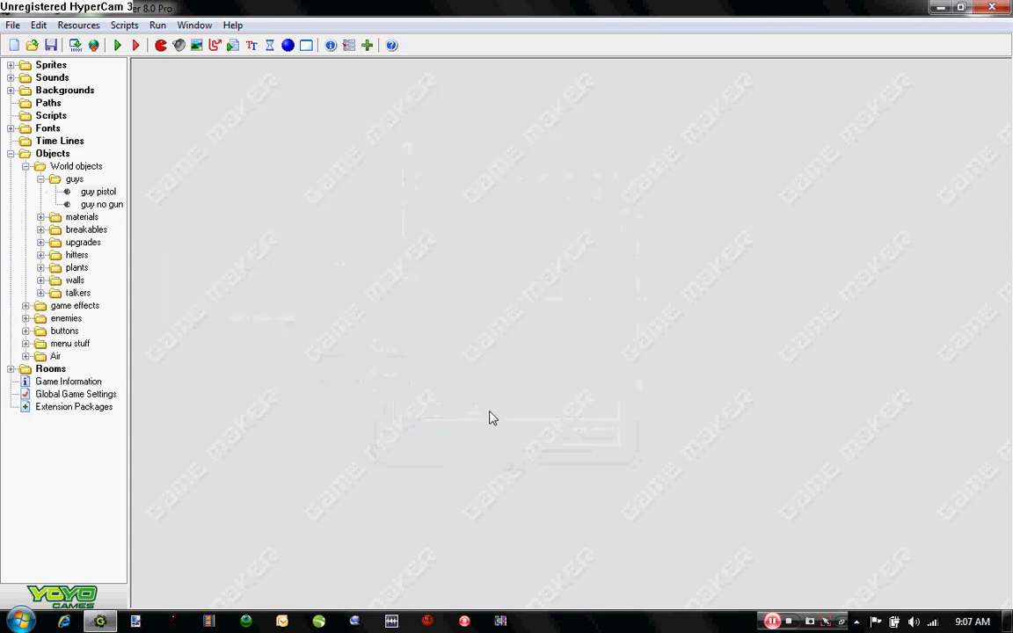
- Quit Game Maker without saving 2d Arma and relaunch it from the taskbar
left_click(993, 7)
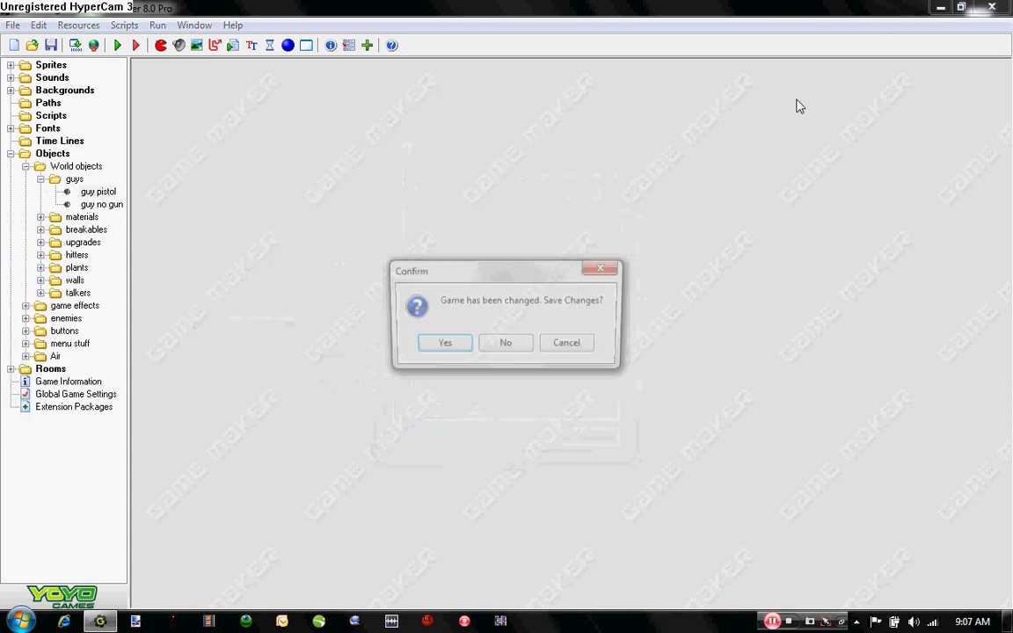
left_click(505, 345)
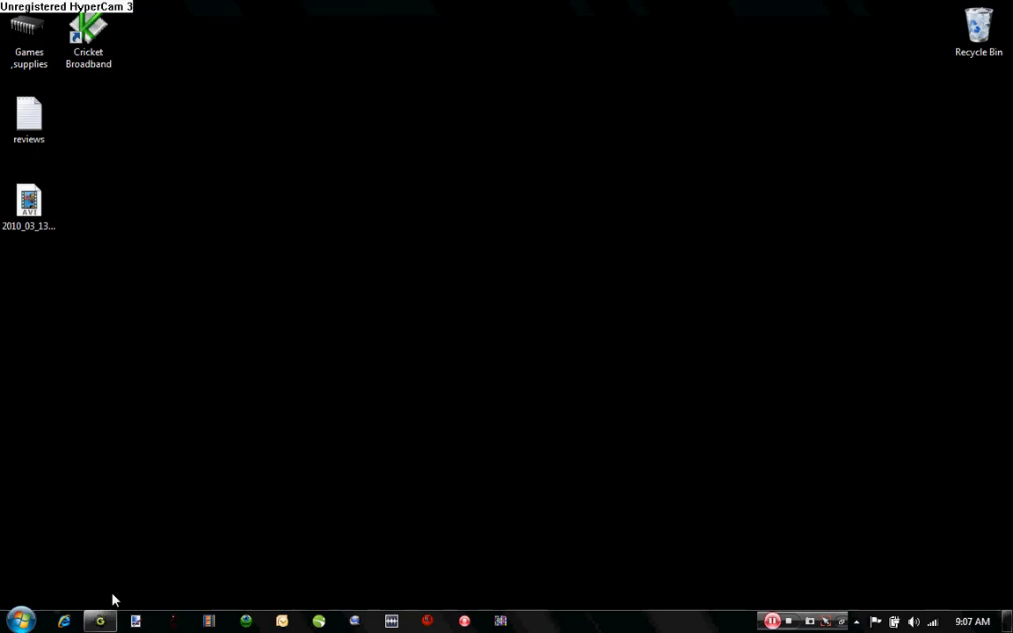
left_click(101, 621)
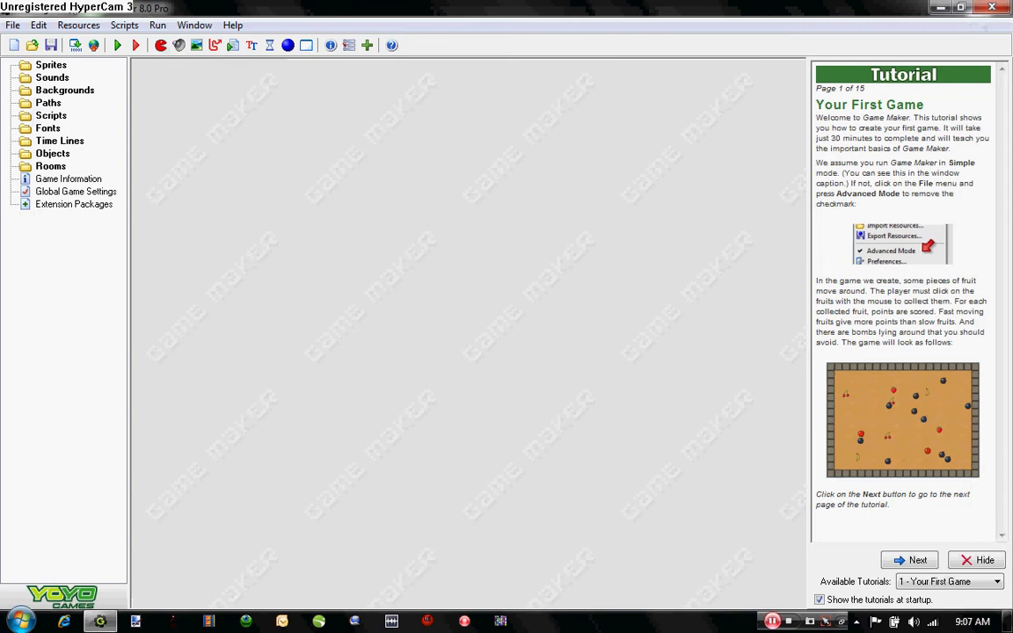
left_click(969, 567)
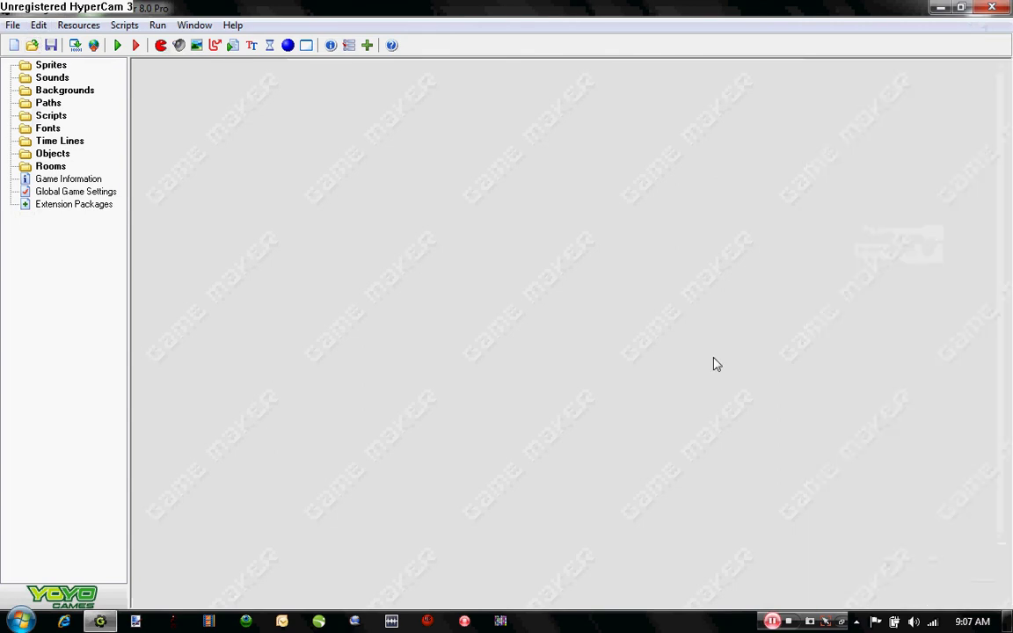
left_click(17, 29)
left_click(39, 204)
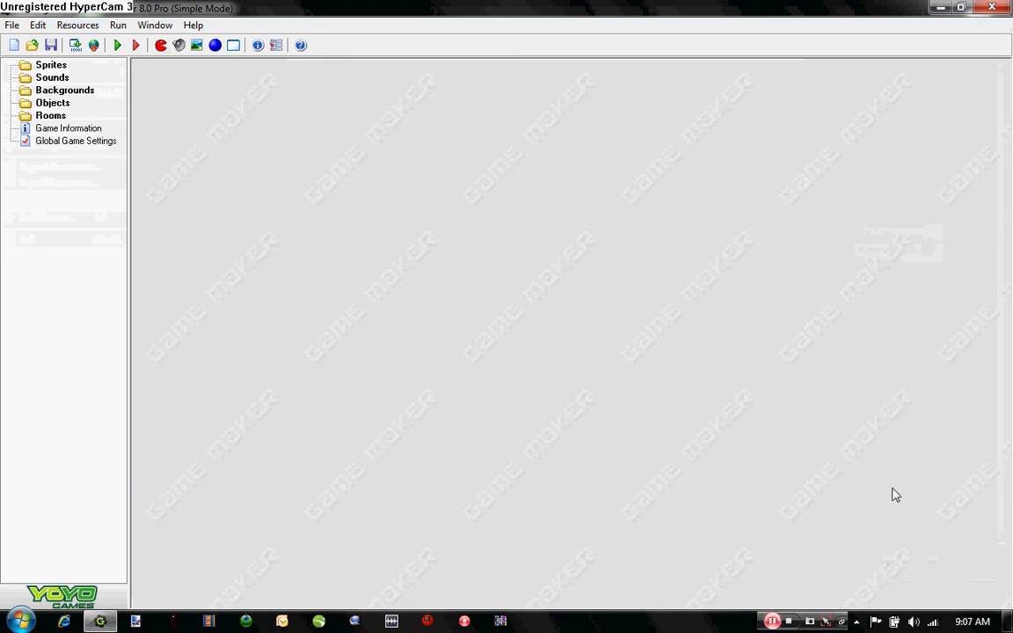
left_click(12, 25)
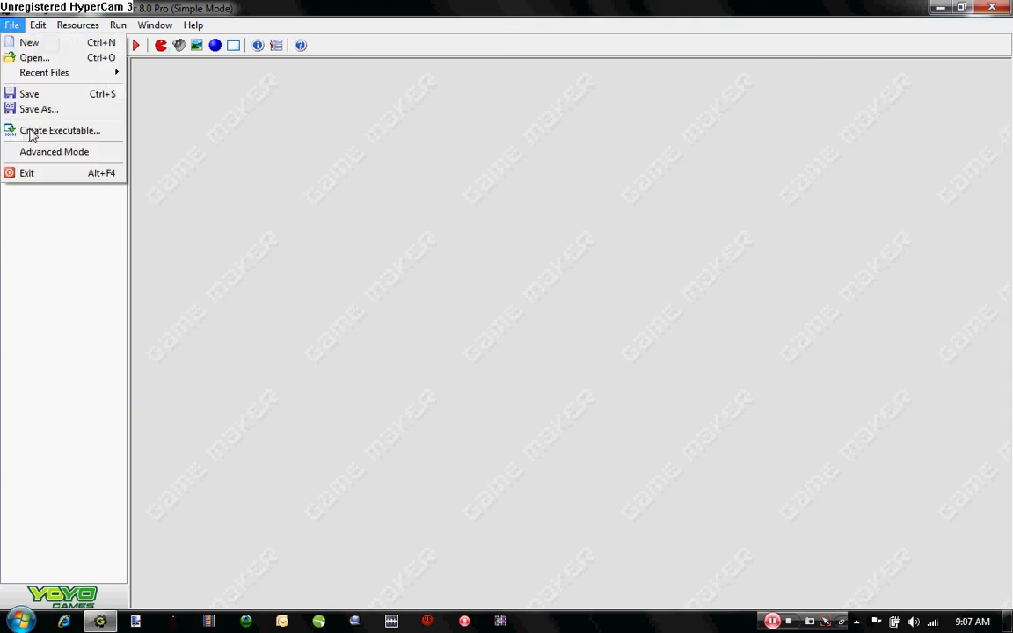
left_click(54, 151)
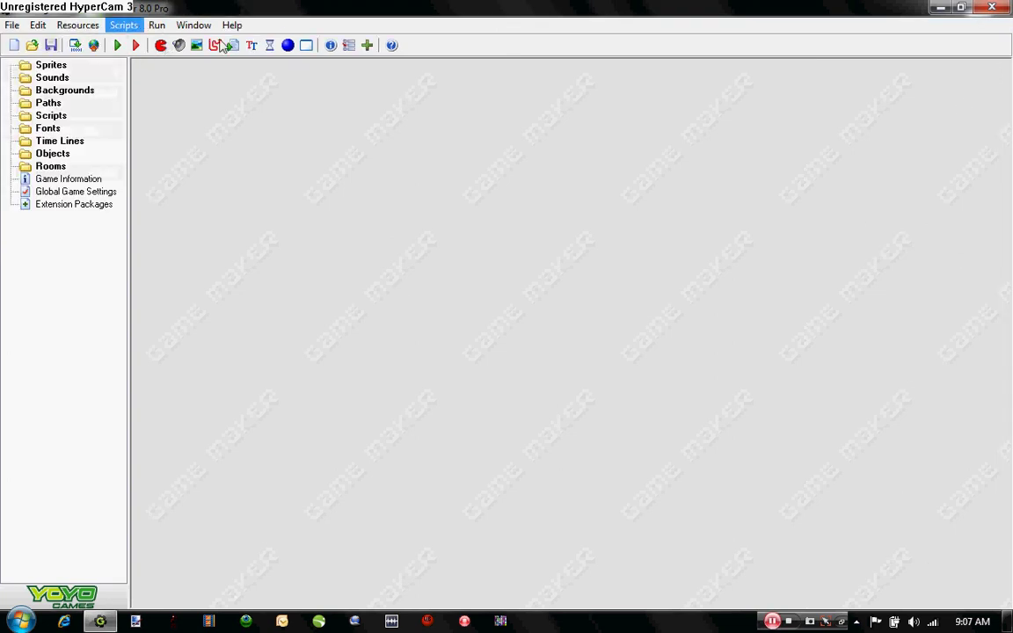
left_click(194, 25)
mouse_move(123, 25)
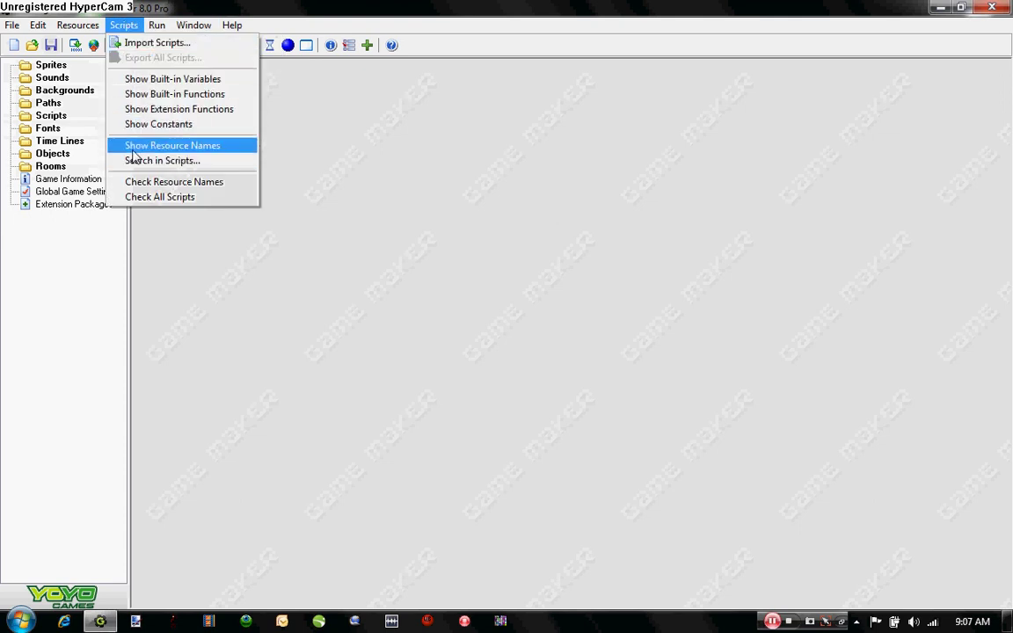
left_click(473, 111)
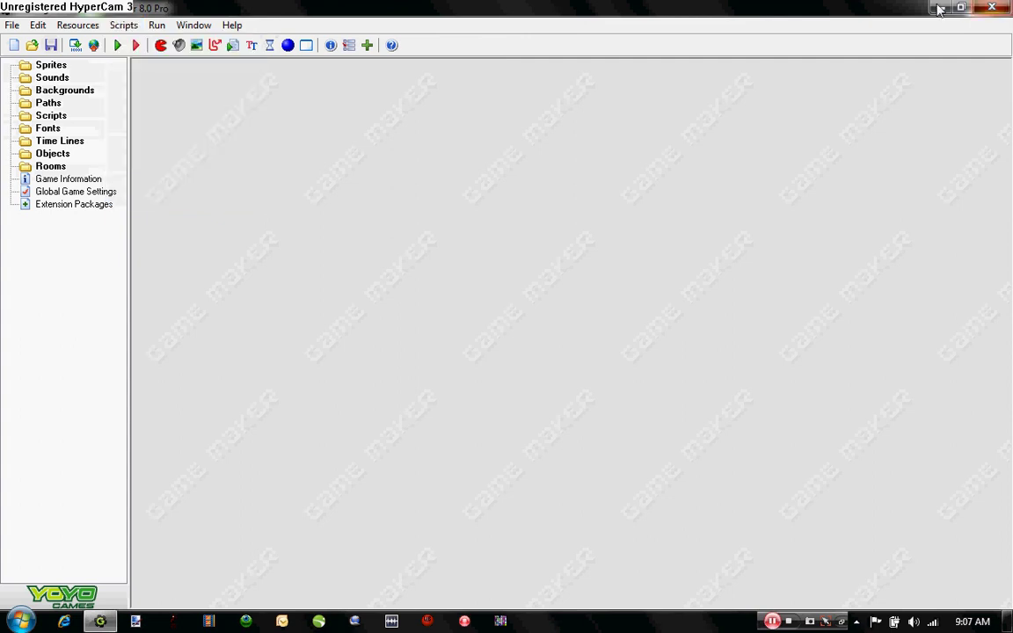
- Hide the Your First Game tutorial panel and put the Game Maker window away
left_click(942, 7)
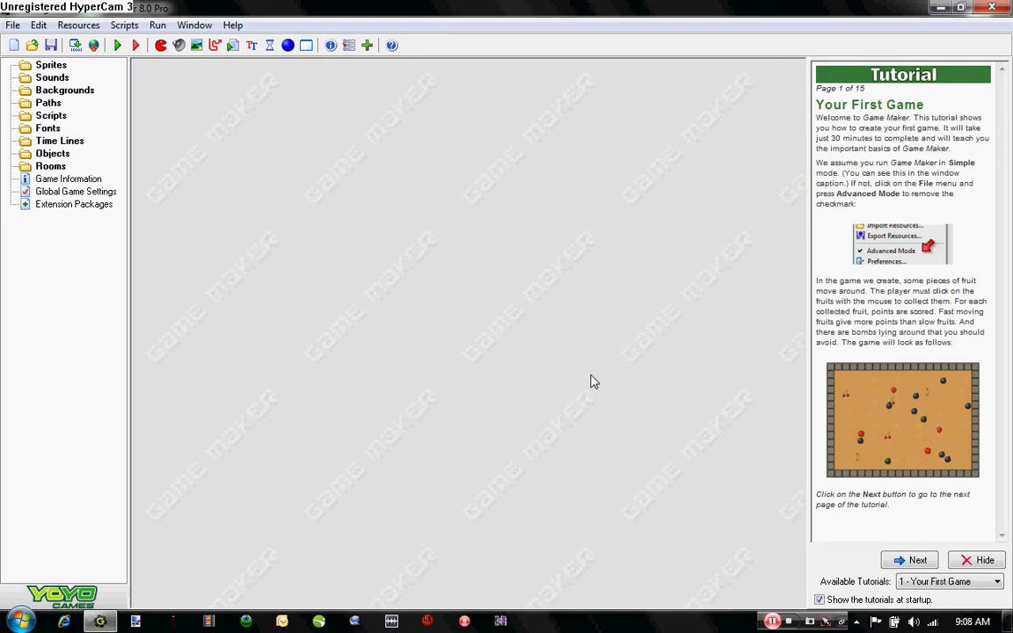
left_click_drag(901, 132, 935, 141)
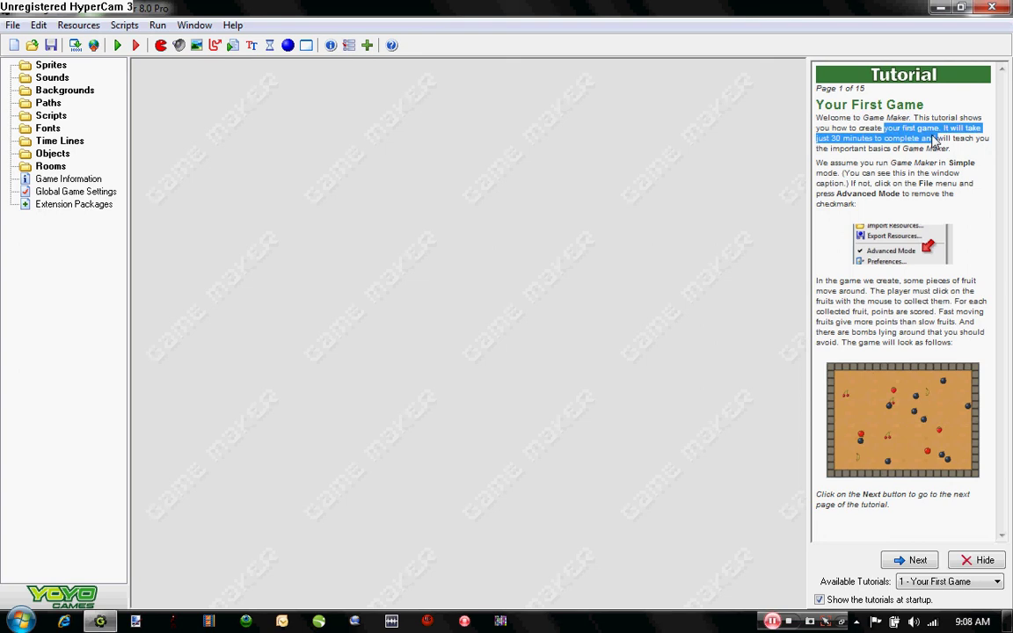
left_click(843, 164)
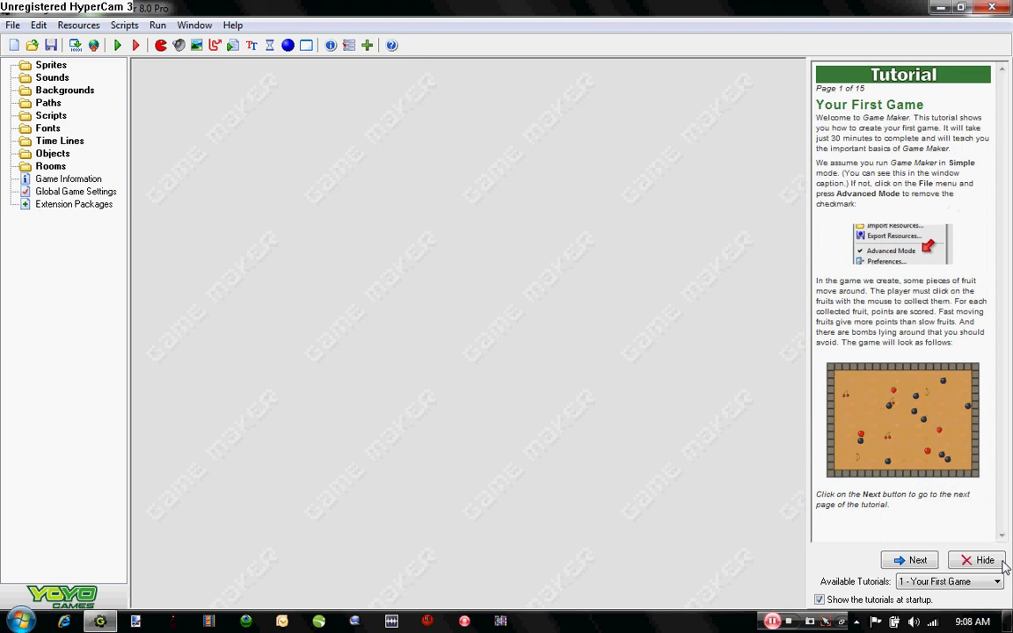
left_click(970, 561)
left_click(99, 622)
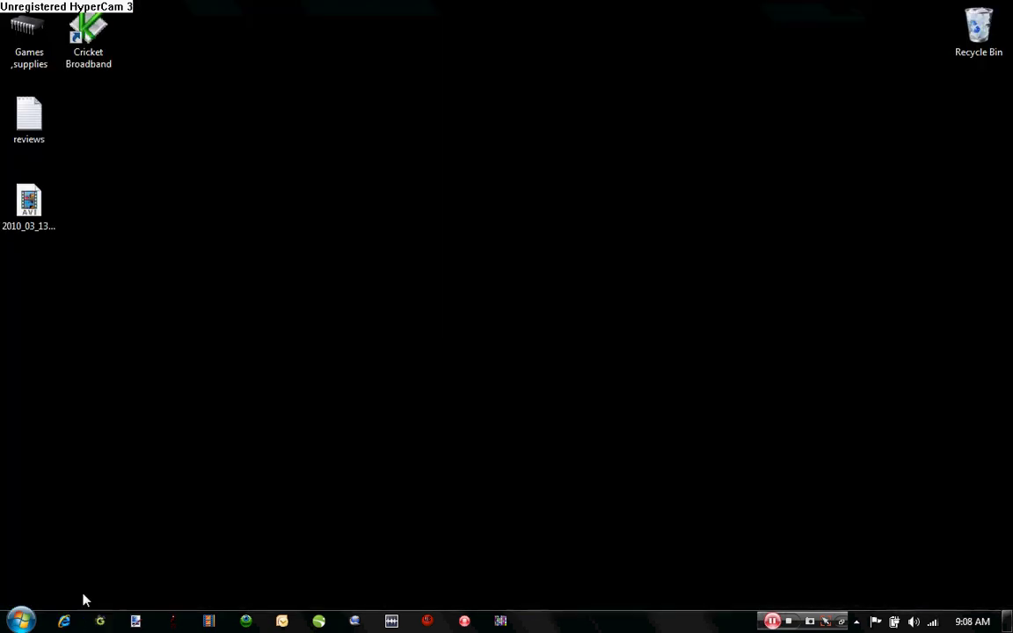
left_click(21, 621)
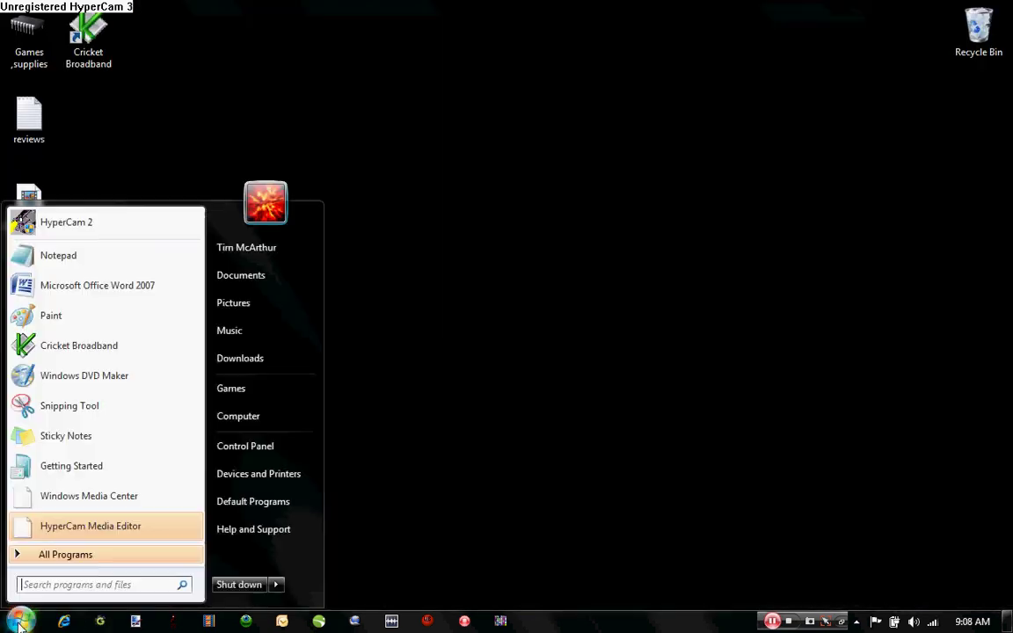
left_click(434, 469)
left_click_drag(449, 467, 313, 536)
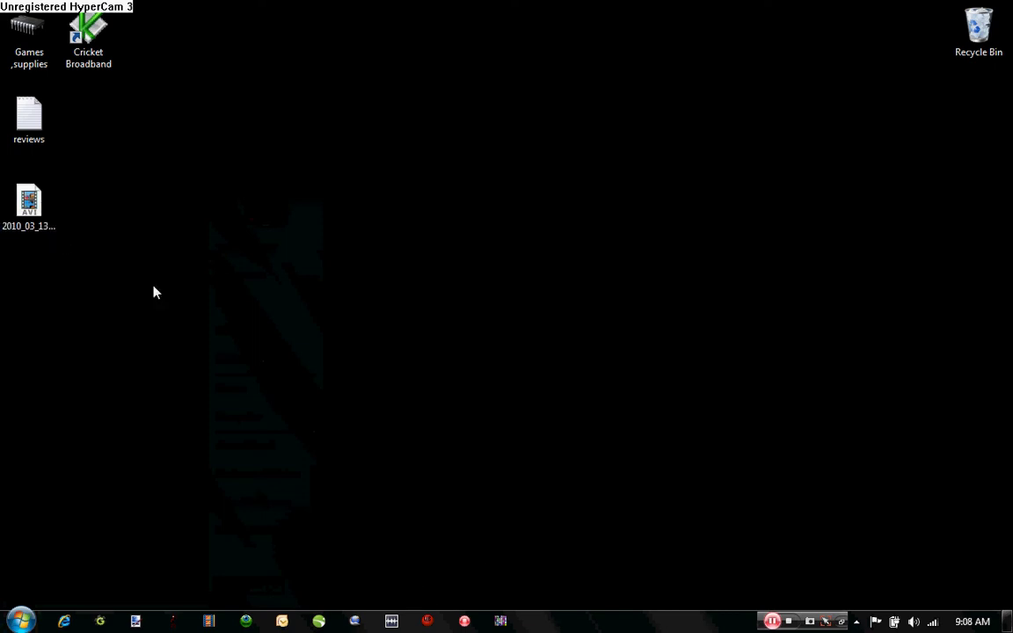
double_click(36, 63)
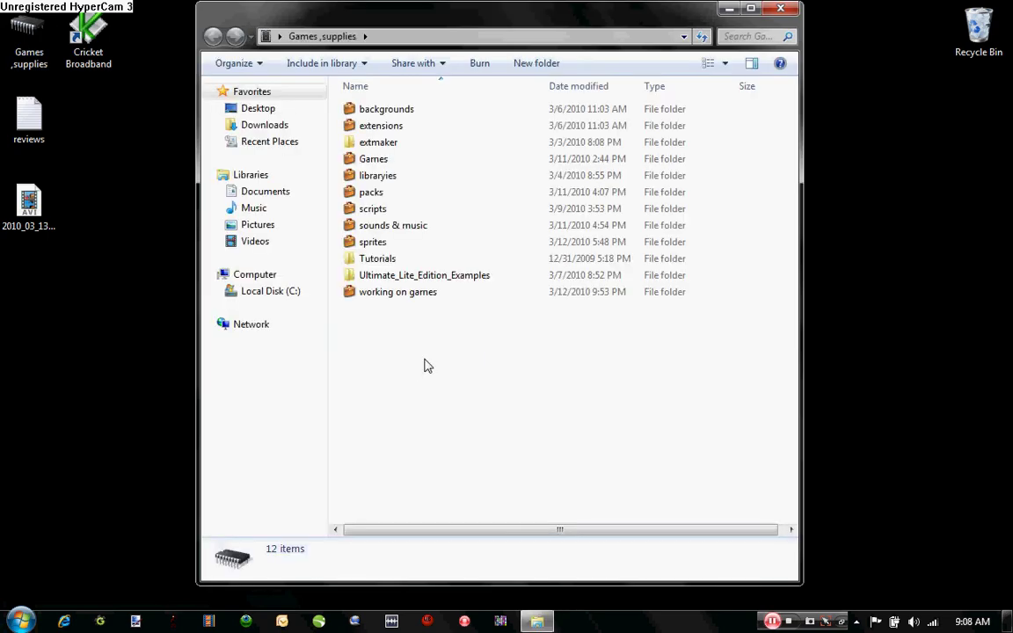
- Open the red project from Games,supplies > working on games in Game Maker
left_click(418, 275)
double_click(396, 300)
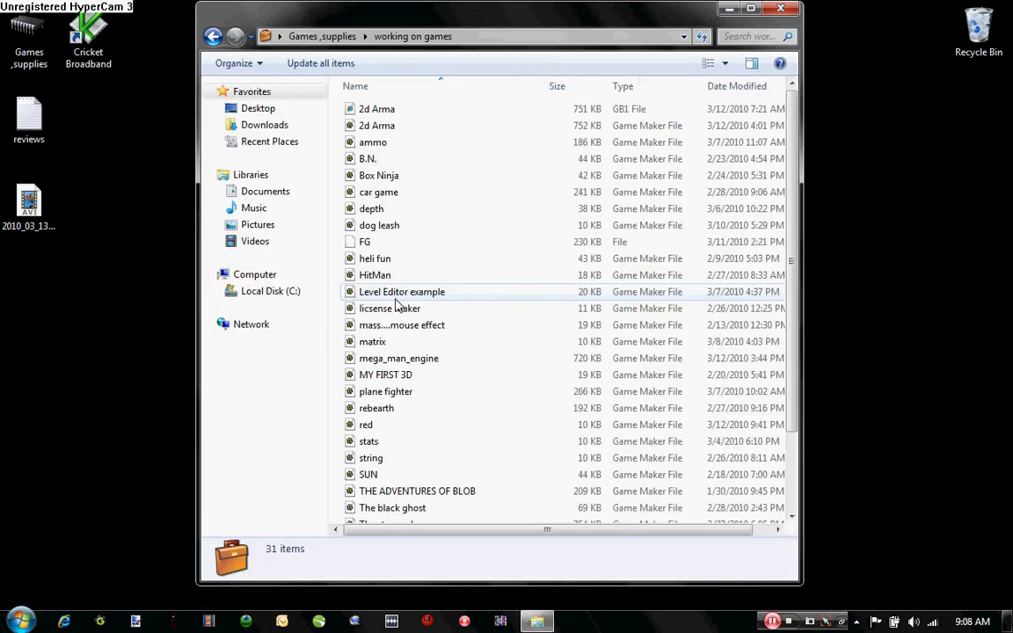
scroll(393, 380, "down", 2)
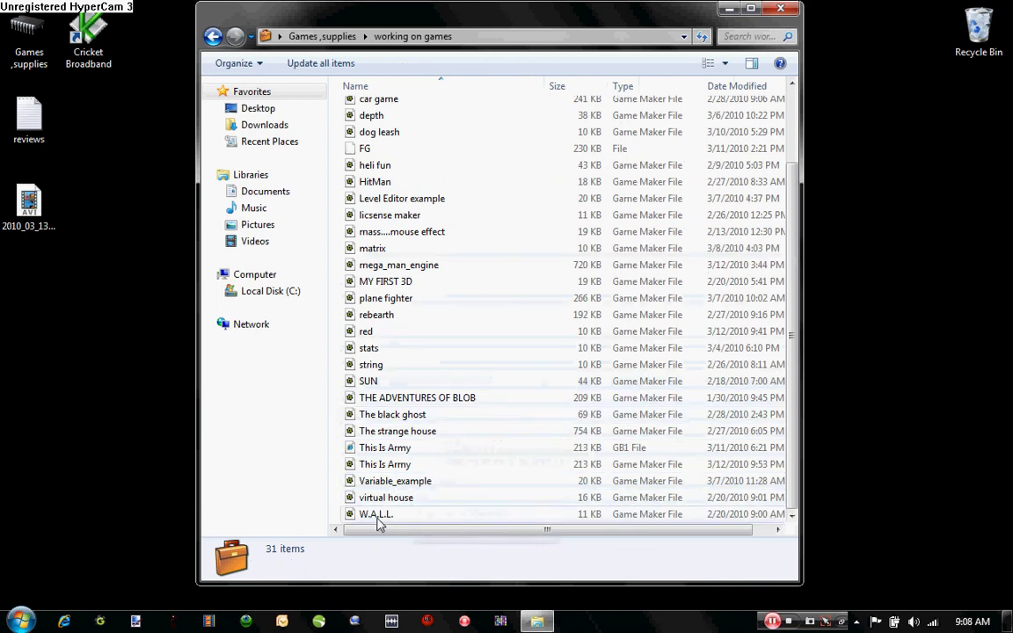
left_click(365, 332)
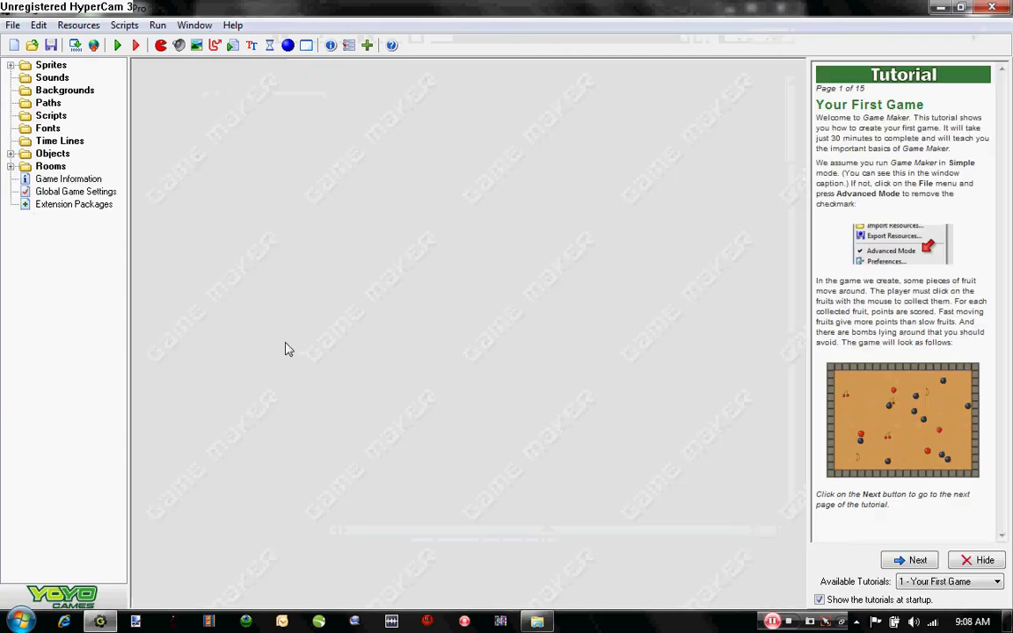
- Hide the tutorial, expand Objects and look over the block object
left_click(979, 561)
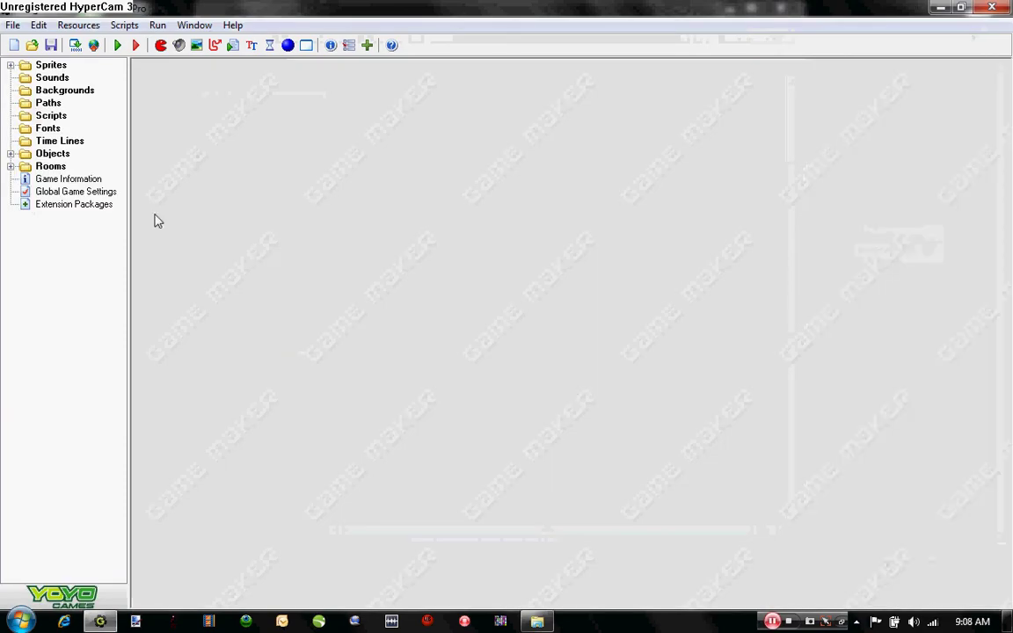
left_click(10, 153)
double_click(44, 167)
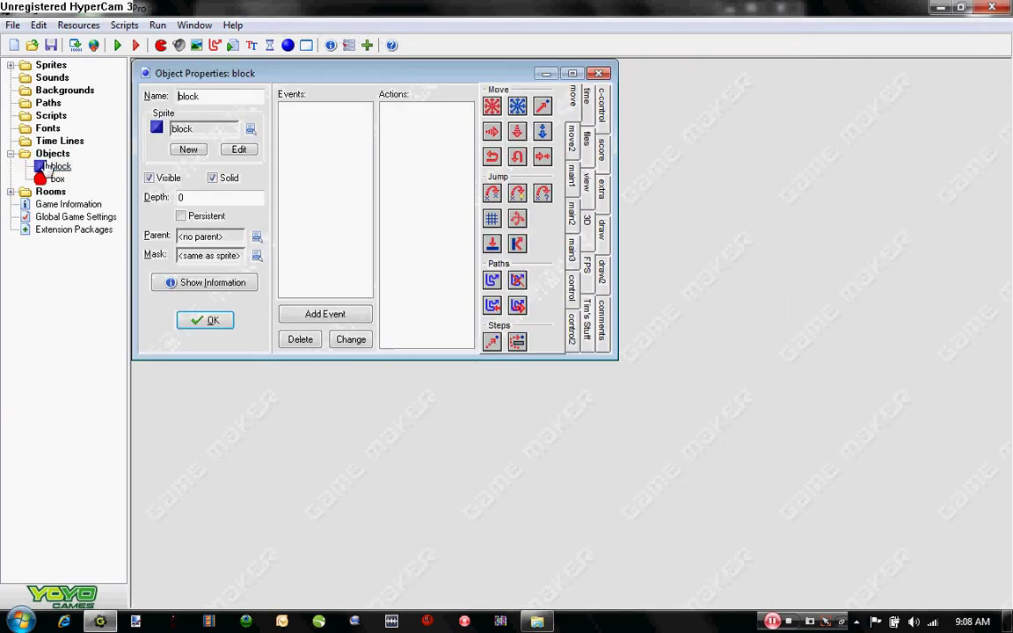
left_click(192, 319)
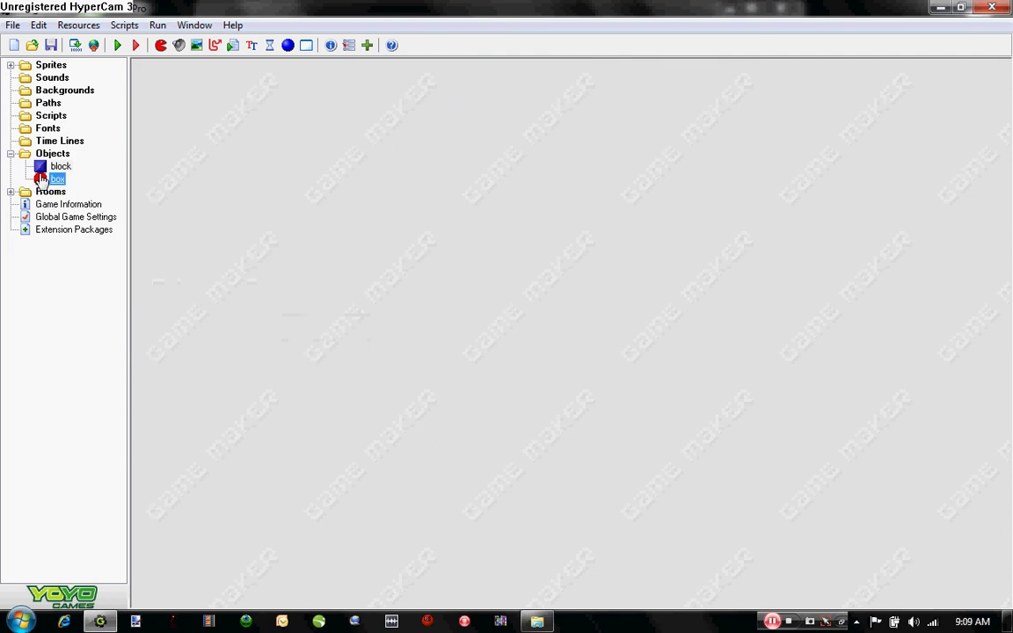
- Review the box object's block-collision, Left and Right key events, then close it
double_click(49, 179)
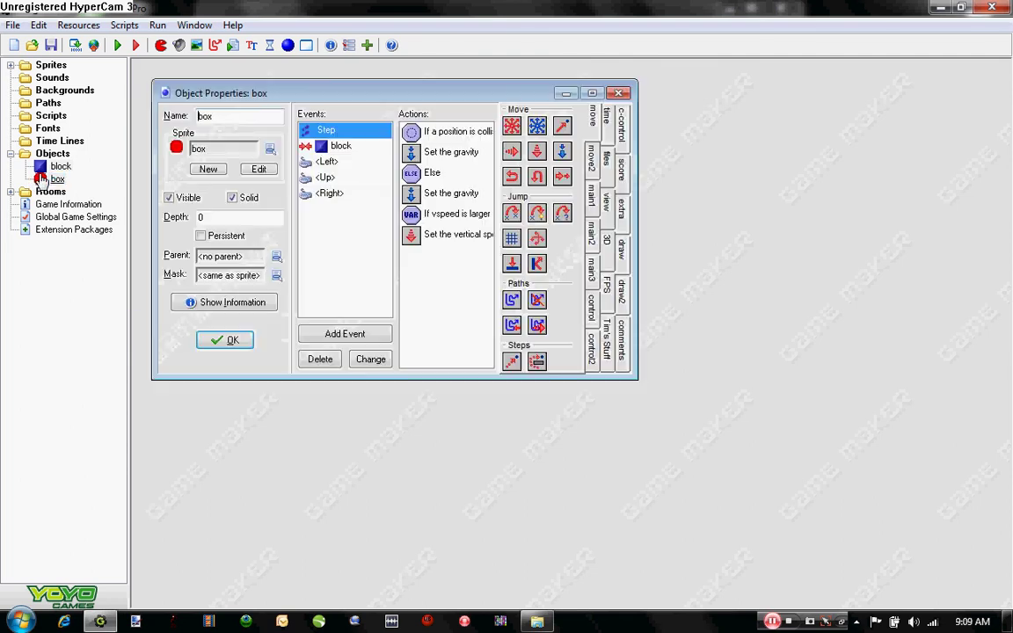
left_click(343, 147)
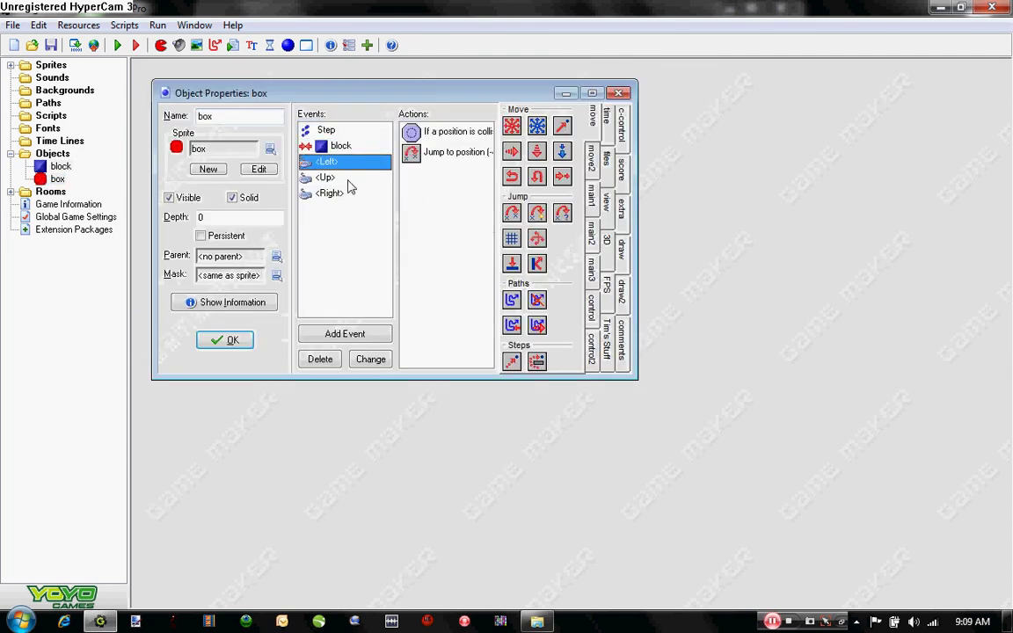
left_click(344, 179)
left_click(334, 194)
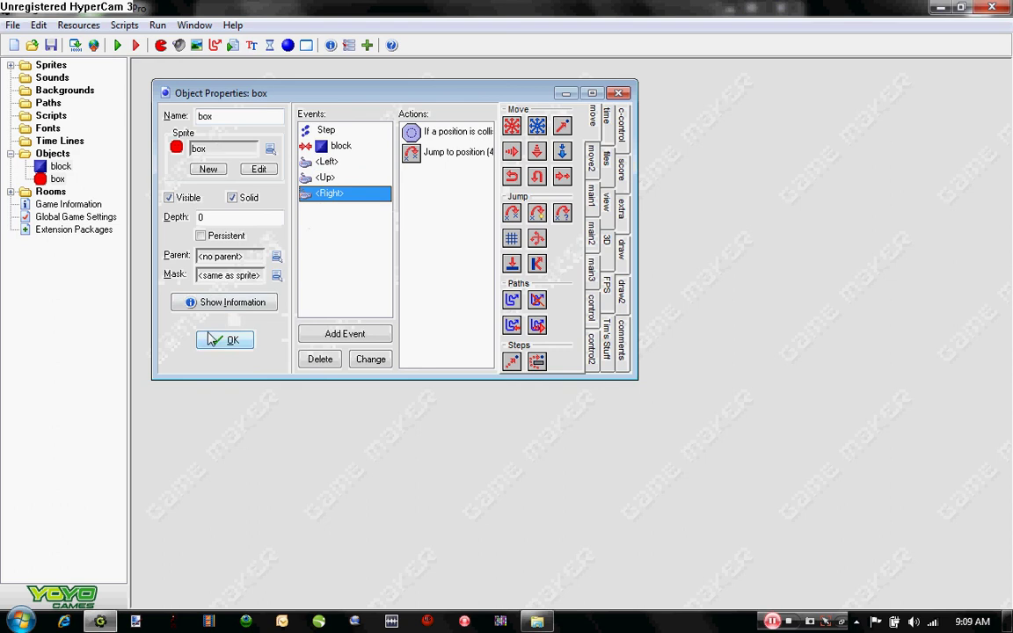
left_click(226, 340)
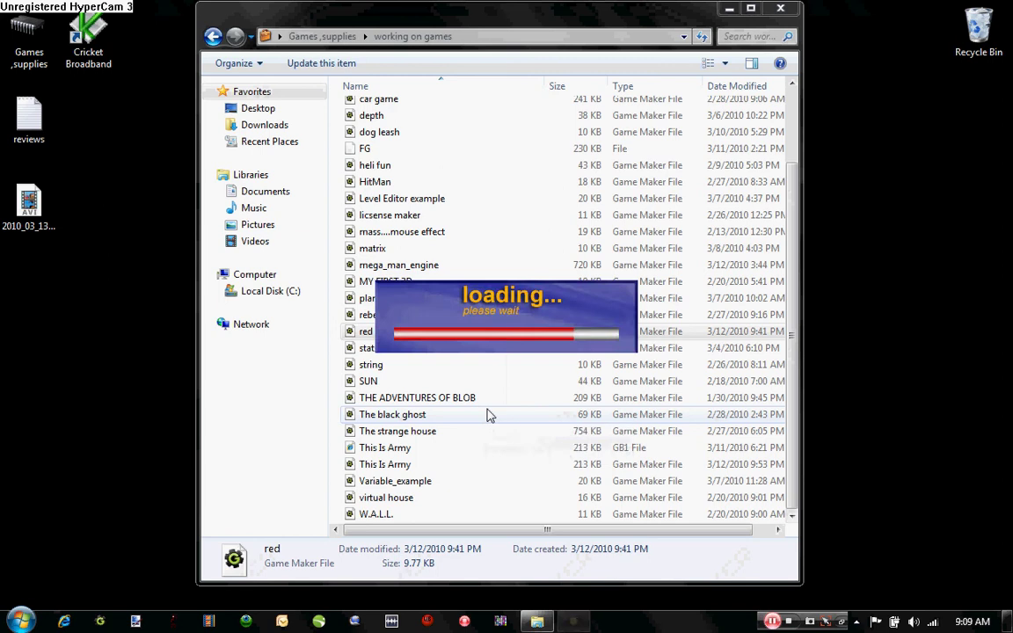
- Steer the red ball left, right and jump over the blue blocks, then exit with Escape
key("Right")
key("Up")
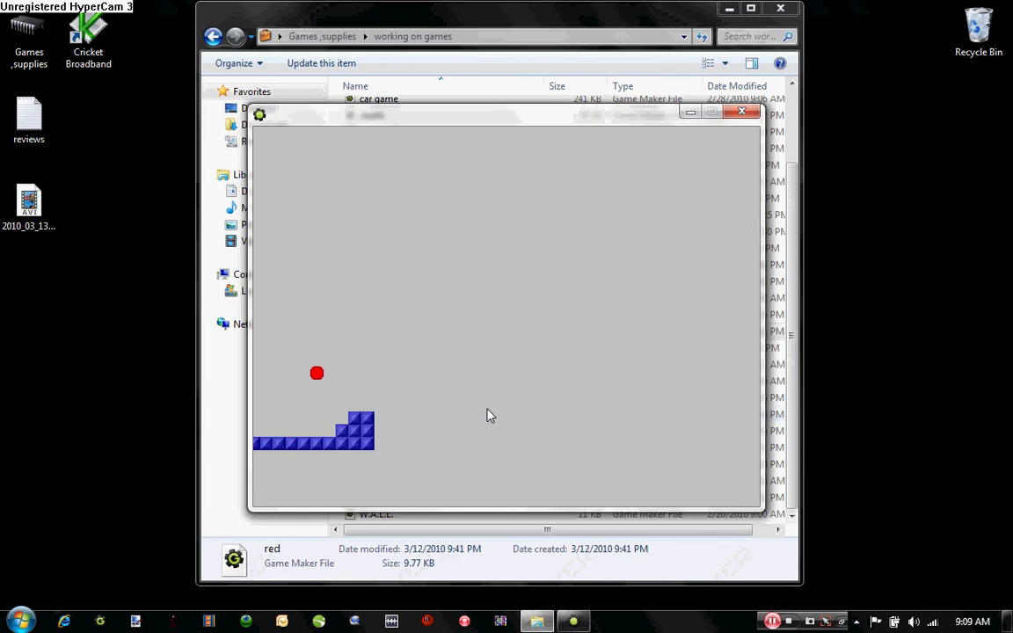
key("Up")
key("Left")
key("Right")
key("Up")
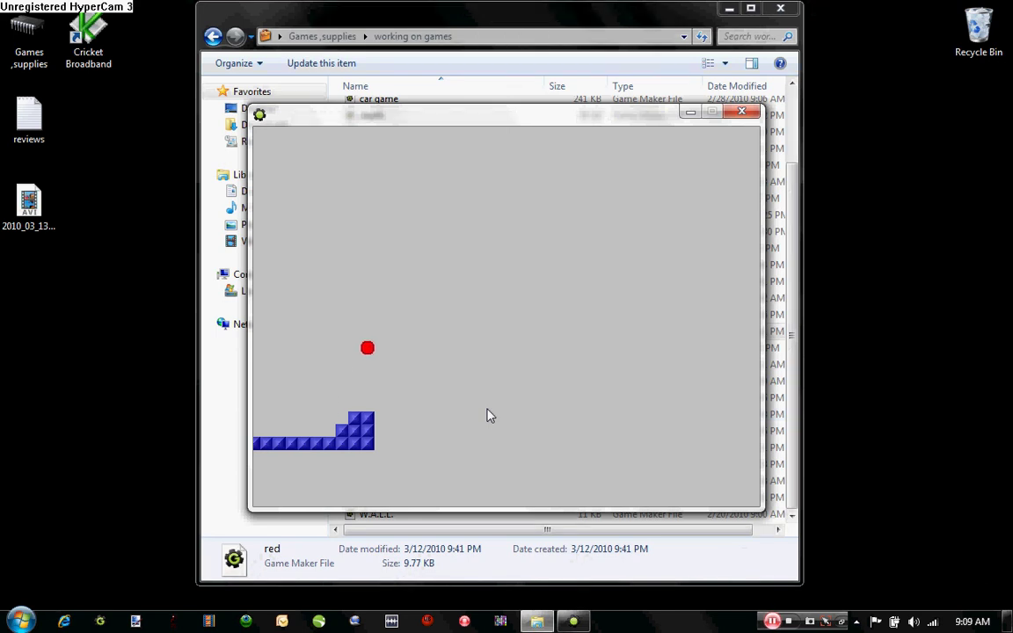
key("Up")
key("Left")
key("Right")
key("Right")
key("Escape")
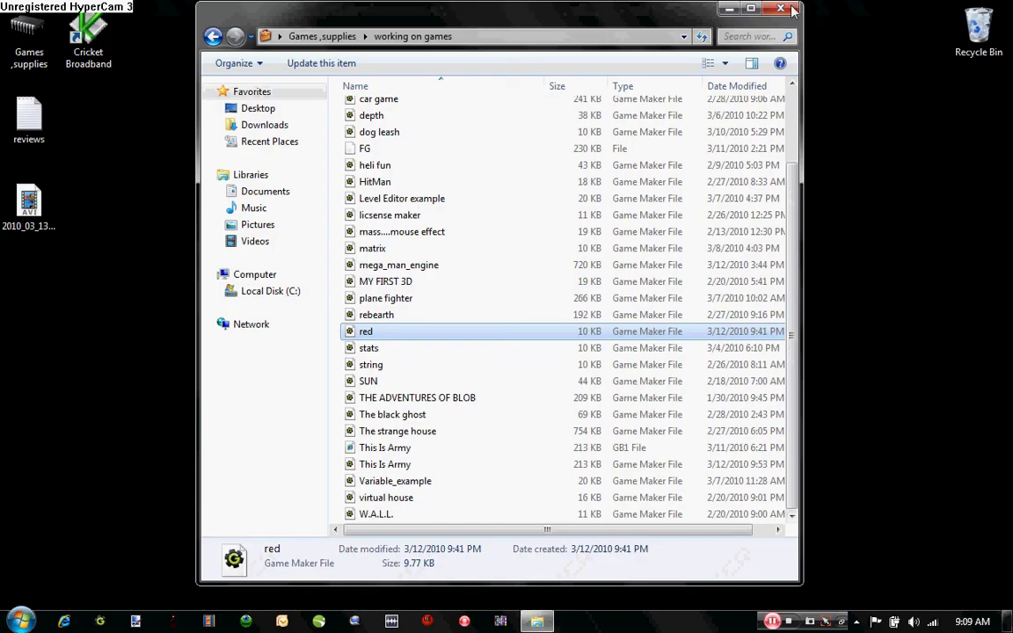
- Close the 'working on games' Explorer window with Alt+F4, leaving the desktop visible
key("alt+F4")
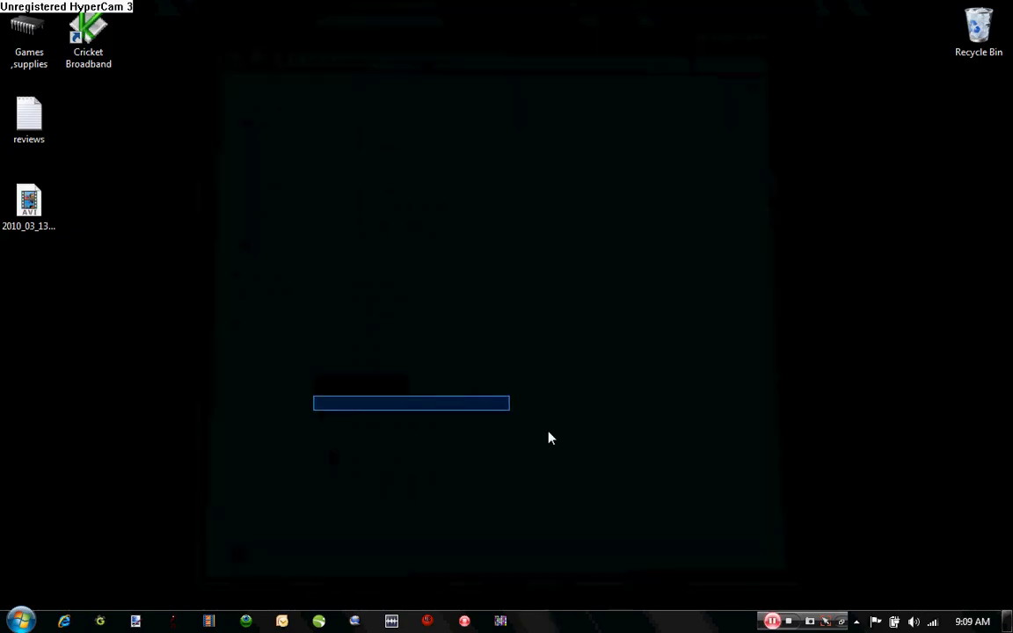